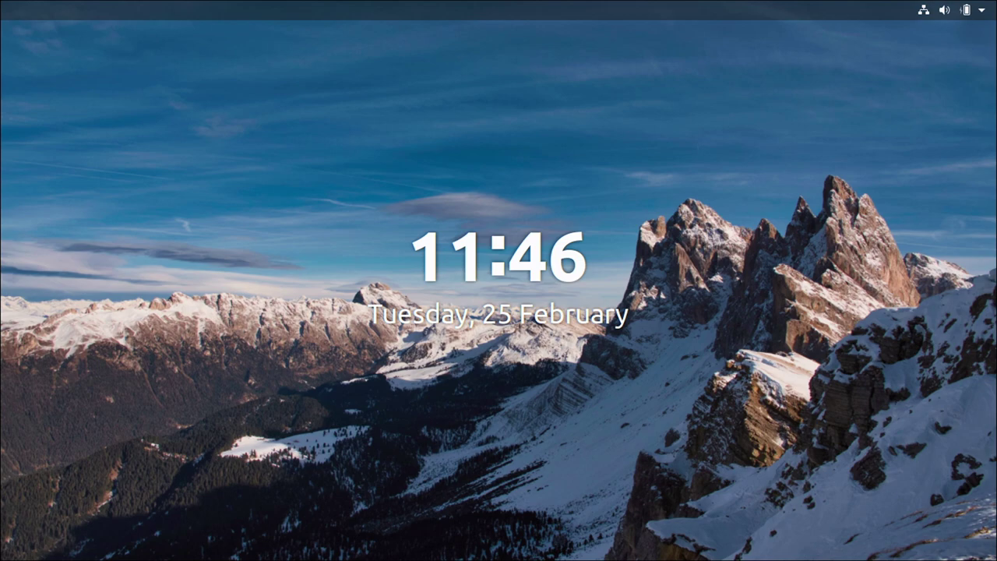
Unlock the session from the lock screen by entering the account password
left_click(829, 225)
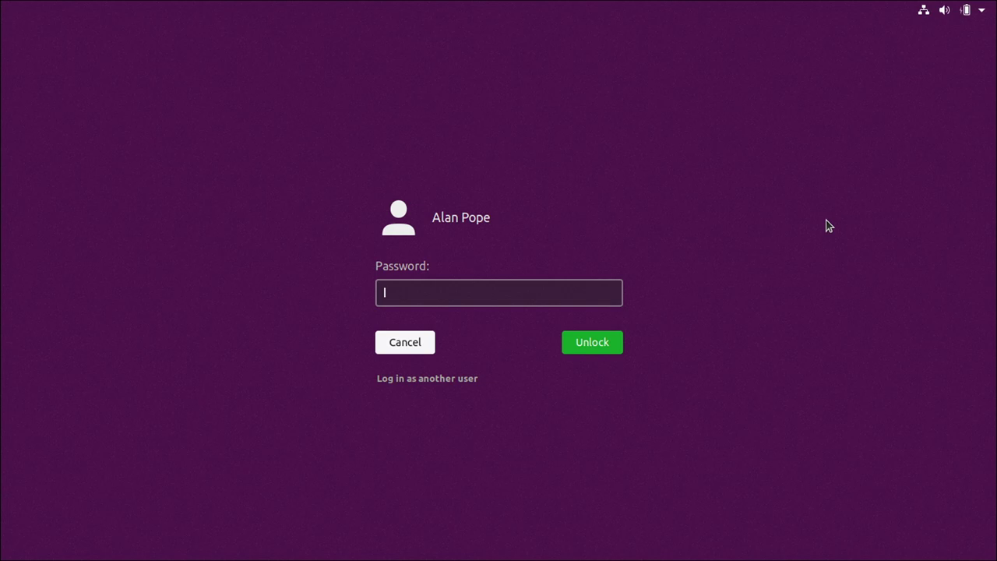
type("●●●●●●●●●●●")
key("Return")
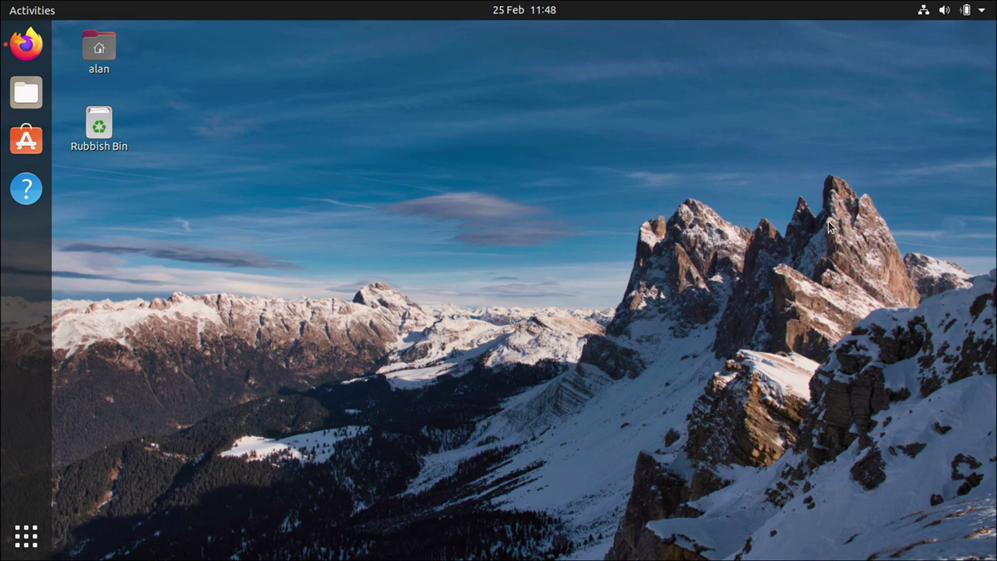
left_click(535, 8)
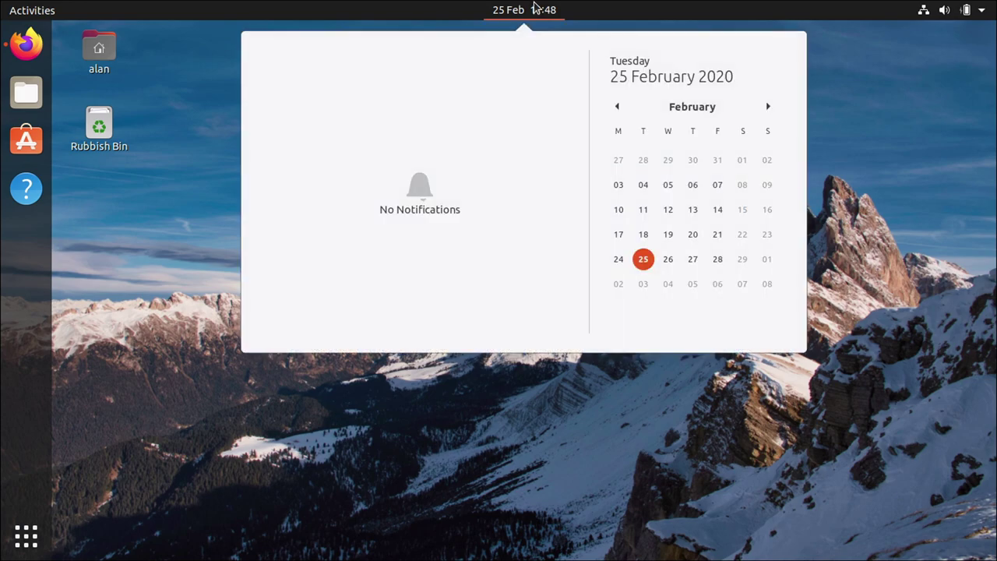
left_click(775, 105)
left_click(775, 105)
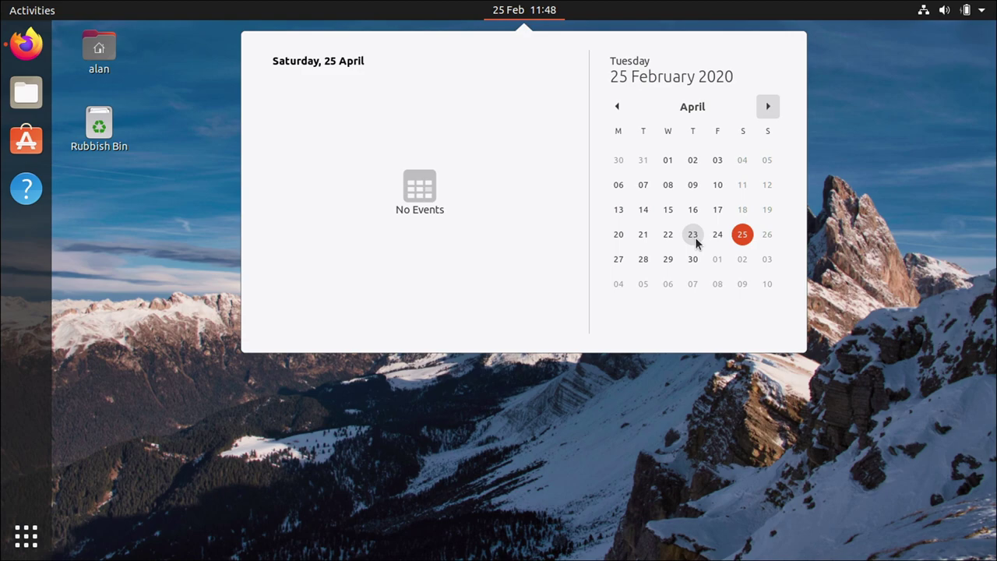
left_click(617, 106)
left_click(617, 106)
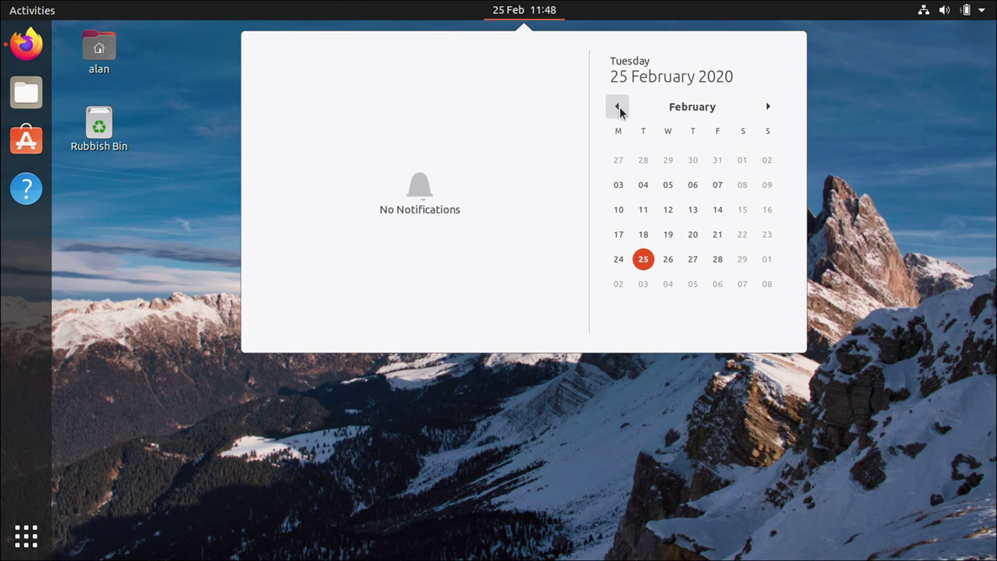
left_click(647, 454)
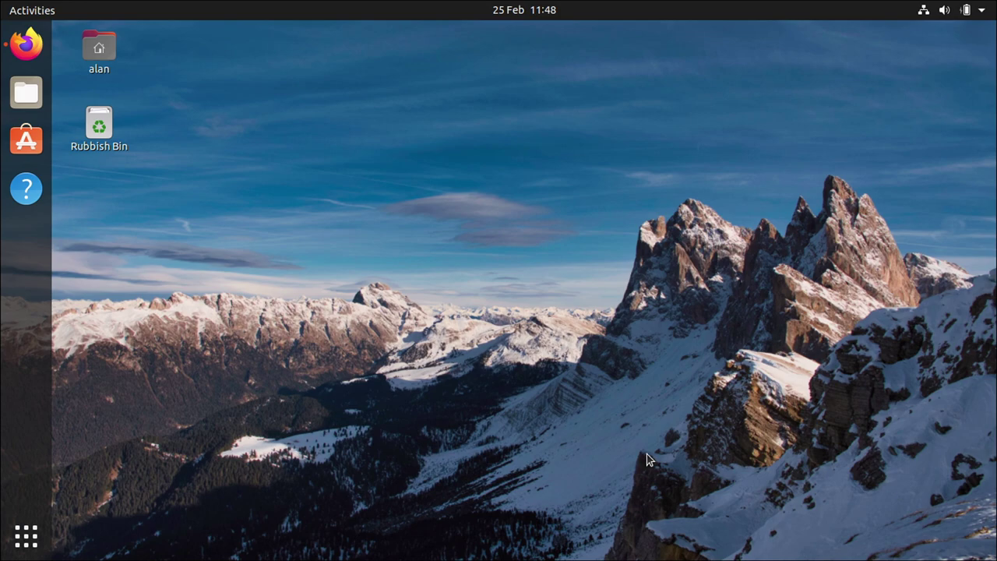
Open a terminal and run uname -a, showing kernel 5.4.0-15-generic x86_64
key("ctrl+alt+t")
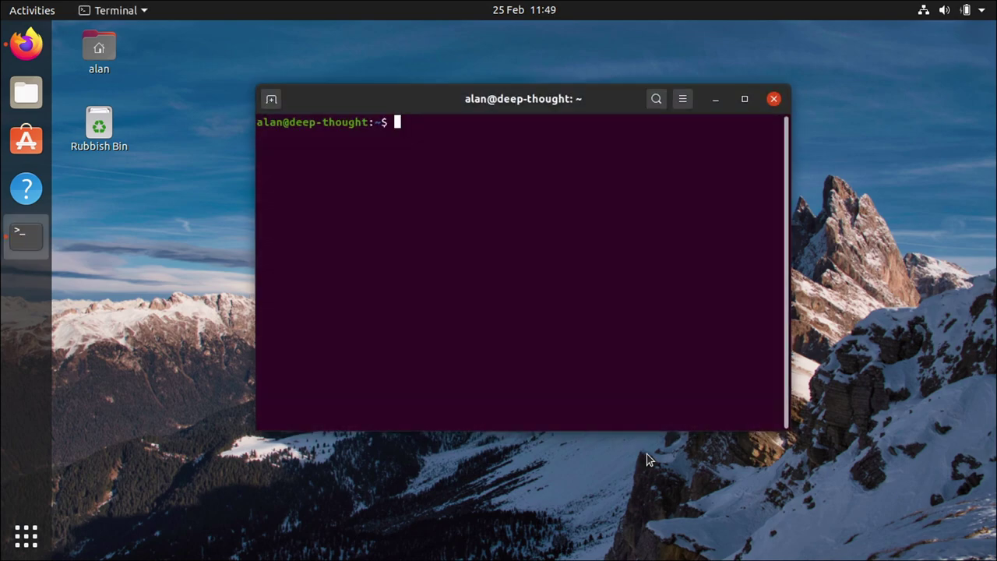
type("uname -a")
key("Return")
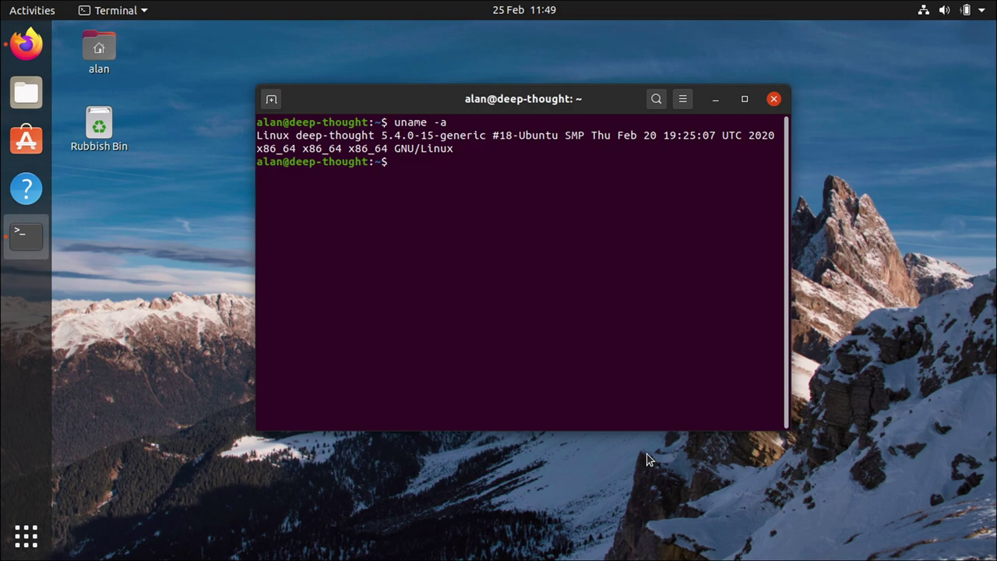
Bring Firefox forward on kernel.org, showing stable kernel 5.5.6 and longterm 5.4.22
left_click(31, 47)
left_click(155, 60)
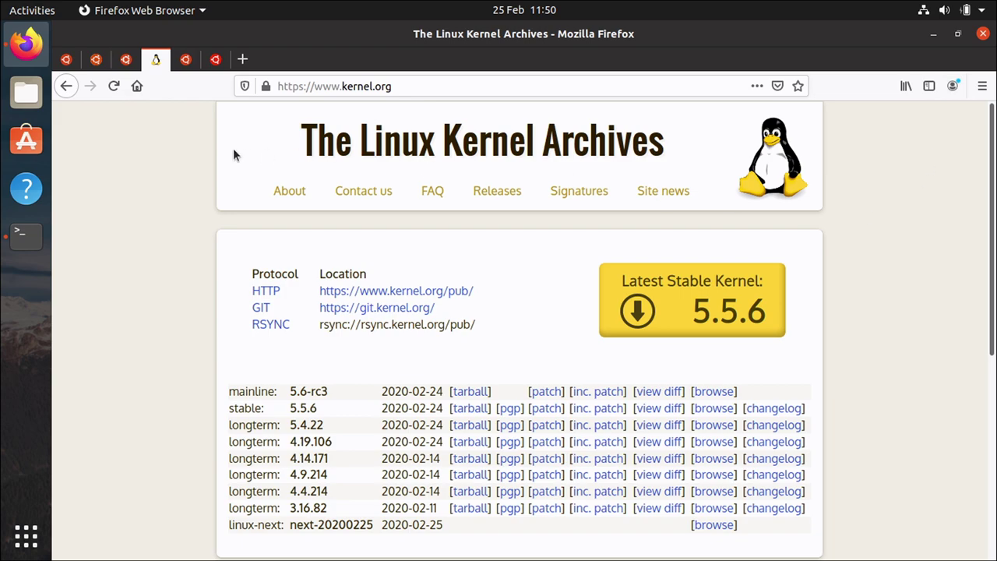
Read through the 'New Ubuntu Theme in Development for 20.04' post, returning to the Yaru screenshot
left_click(187, 60)
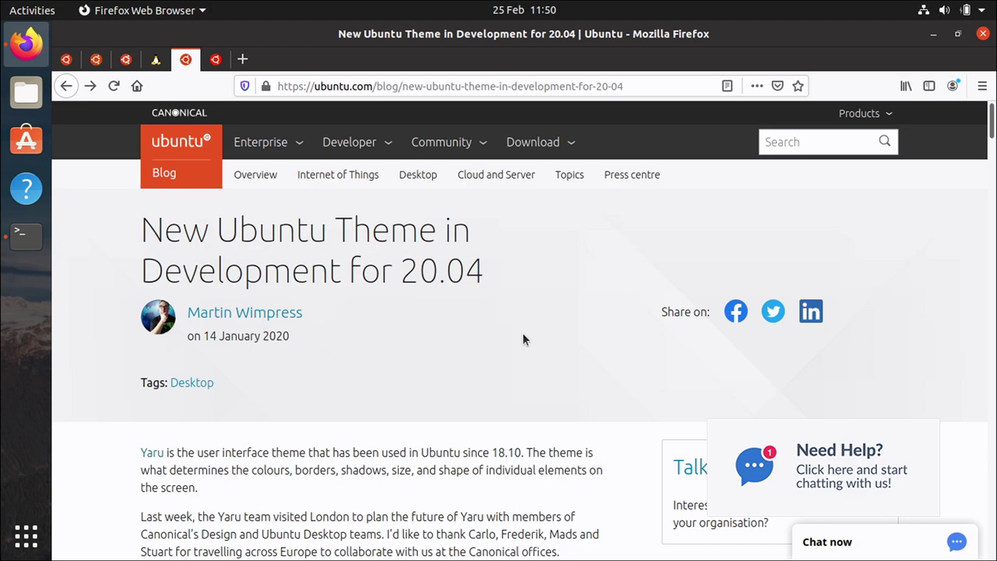
scroll(523, 335, "down", 3)
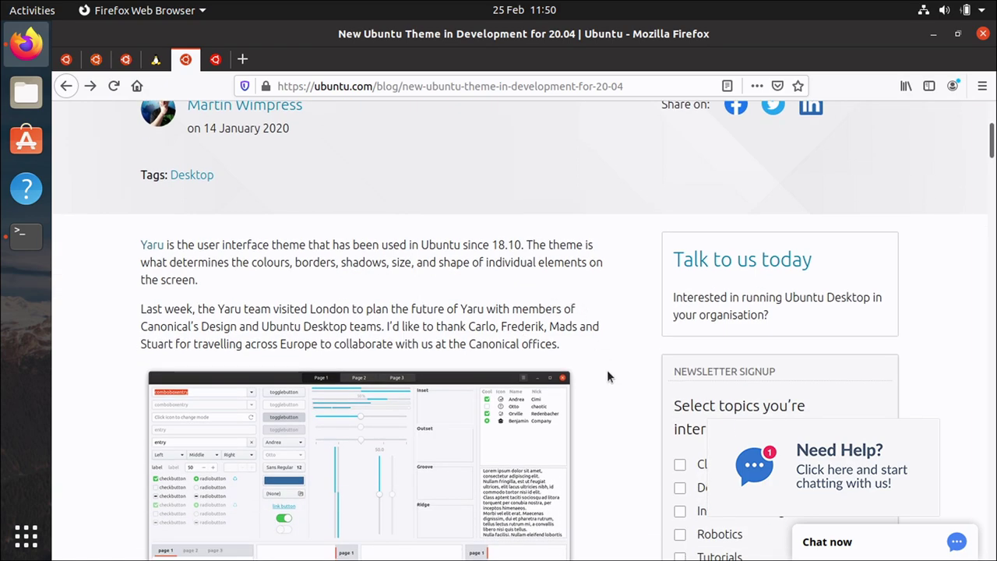
scroll(609, 377, "down", 3)
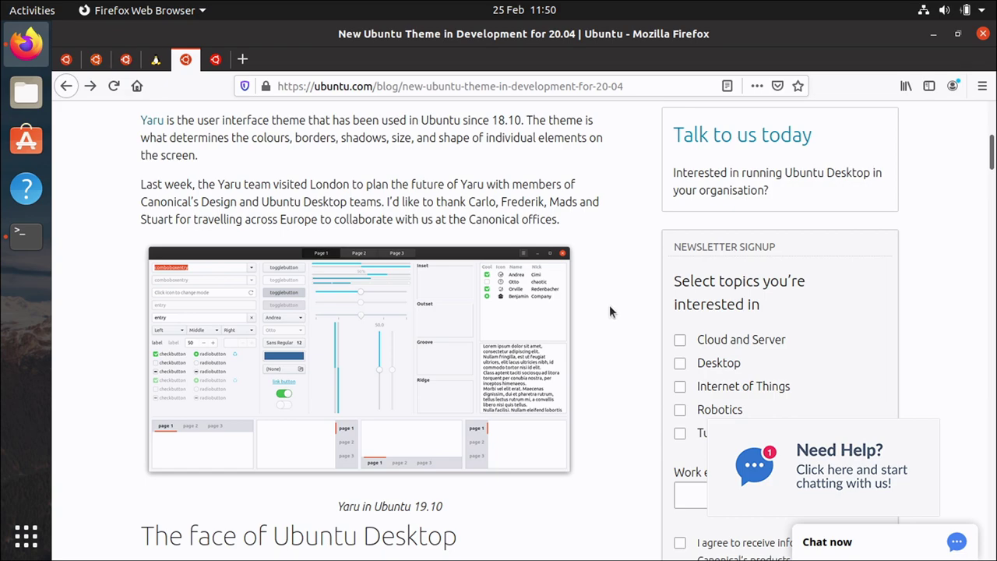
scroll(610, 310, "down", 5)
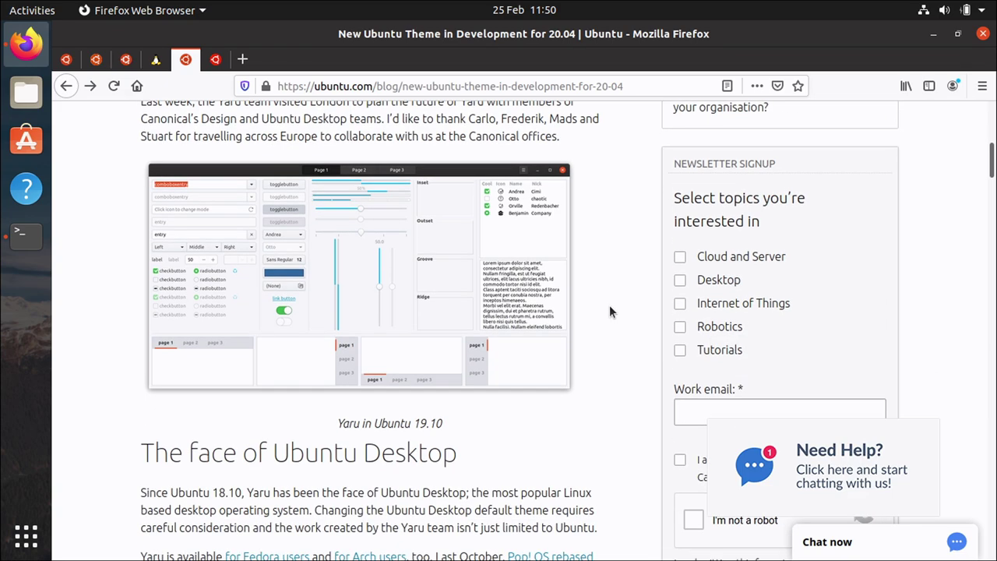
scroll(610, 311, "down", 3)
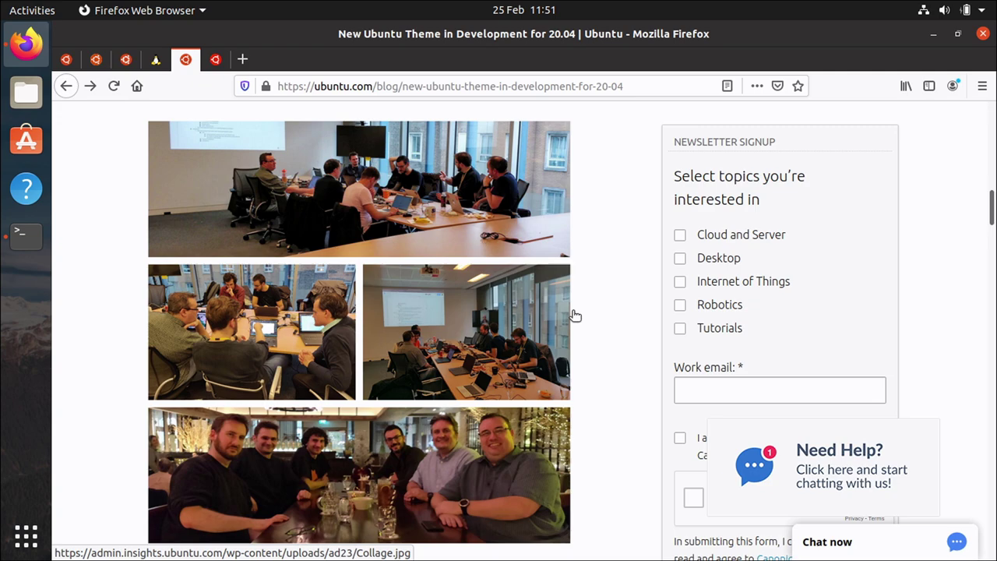
scroll(574, 314, "up", 6)
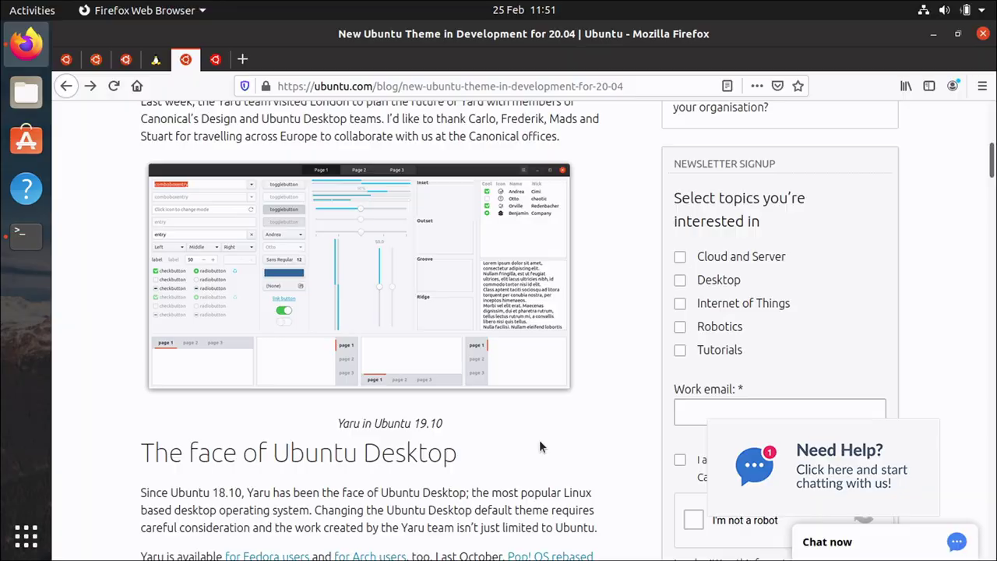
Launch gtk3-widget-factory and place its window at the lower left over the blog post
key("alt+F2")
type("gtk3-widge")
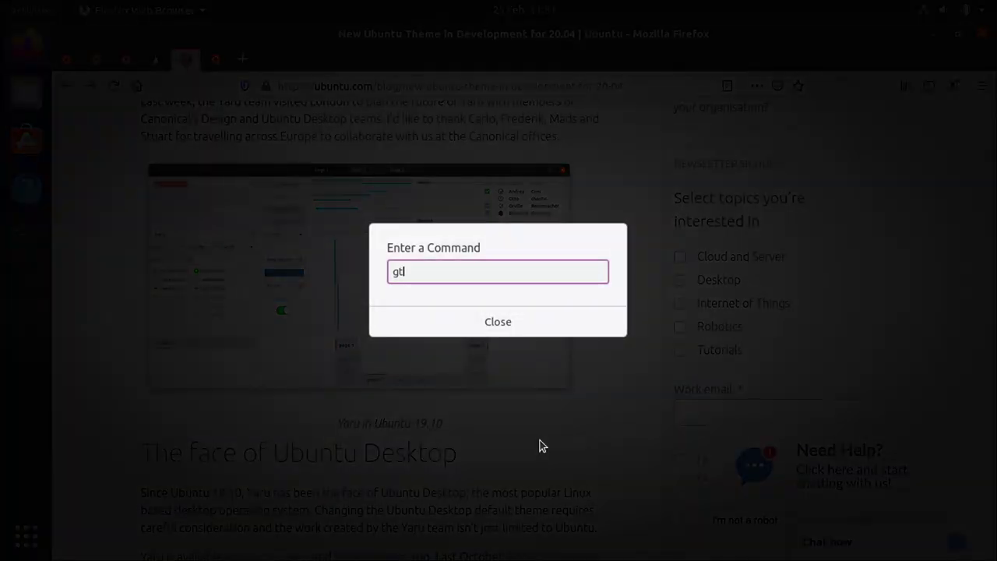
type("t-factory")
key("Return")
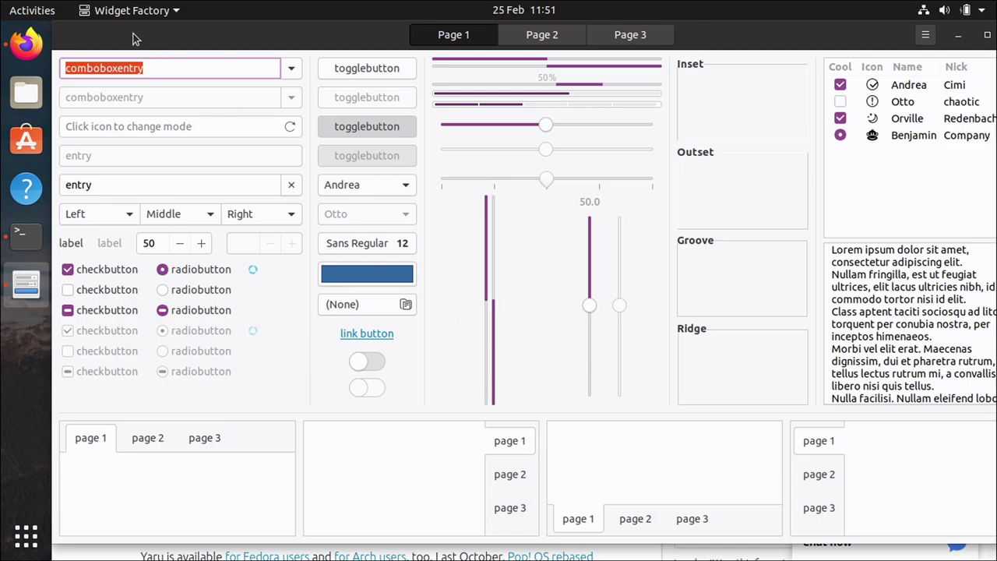
left_click_drag(140, 38, 551, 201)
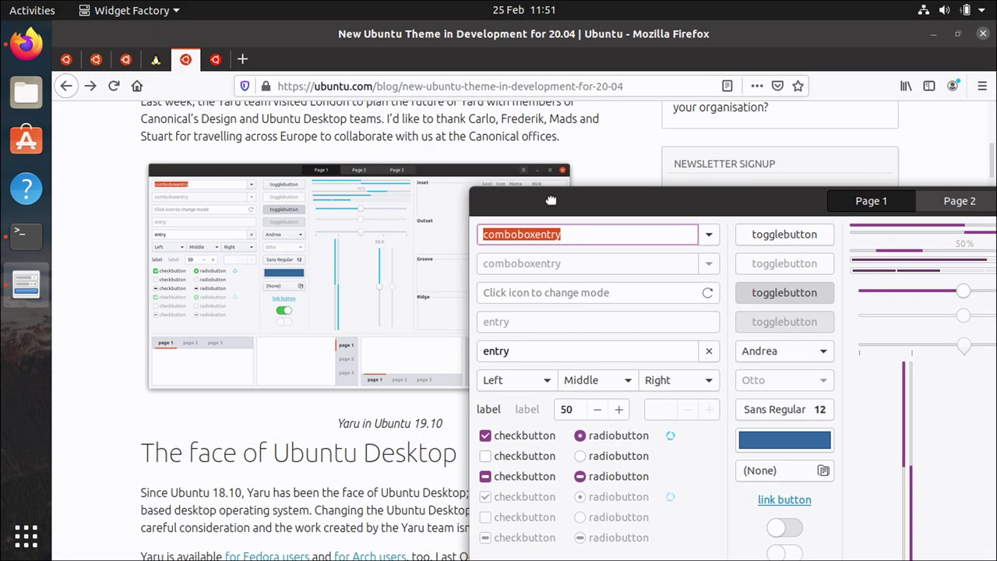
left_click_drag(551, 200, 199, 314)
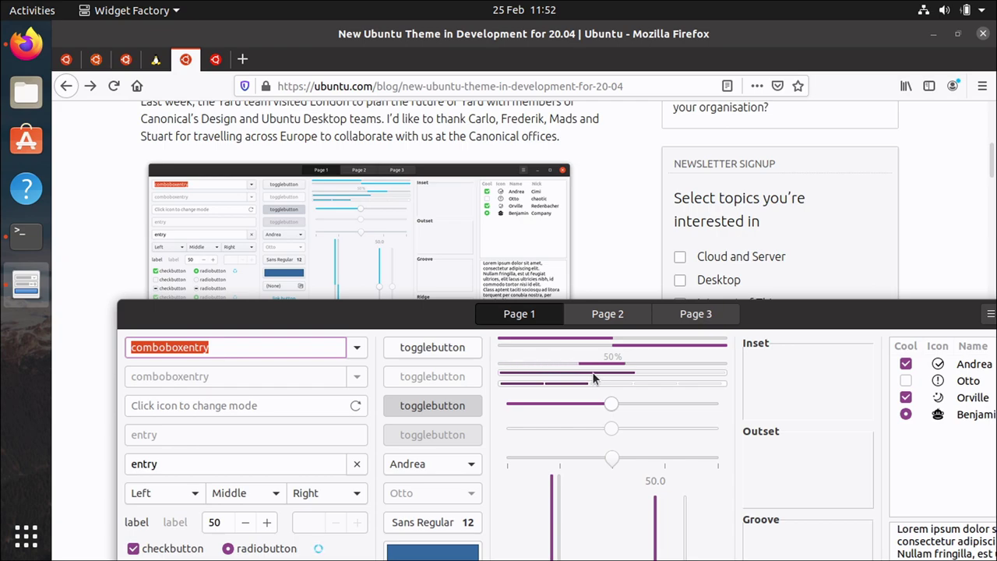
Raise Firefox above Widget Factory to show the Yaru in Ubuntu 19.10 screenshot
left_click(612, 248)
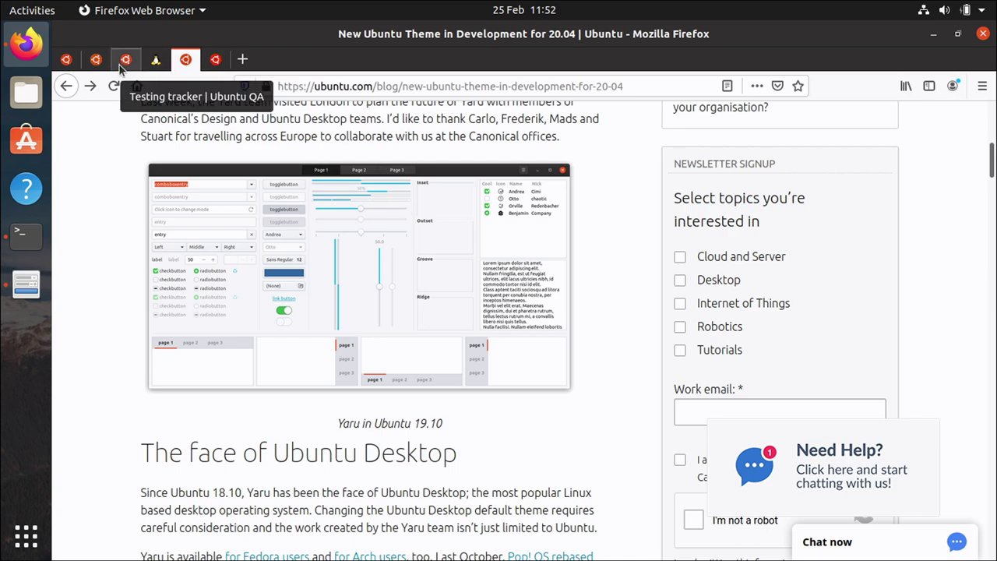
left_click(96, 60)
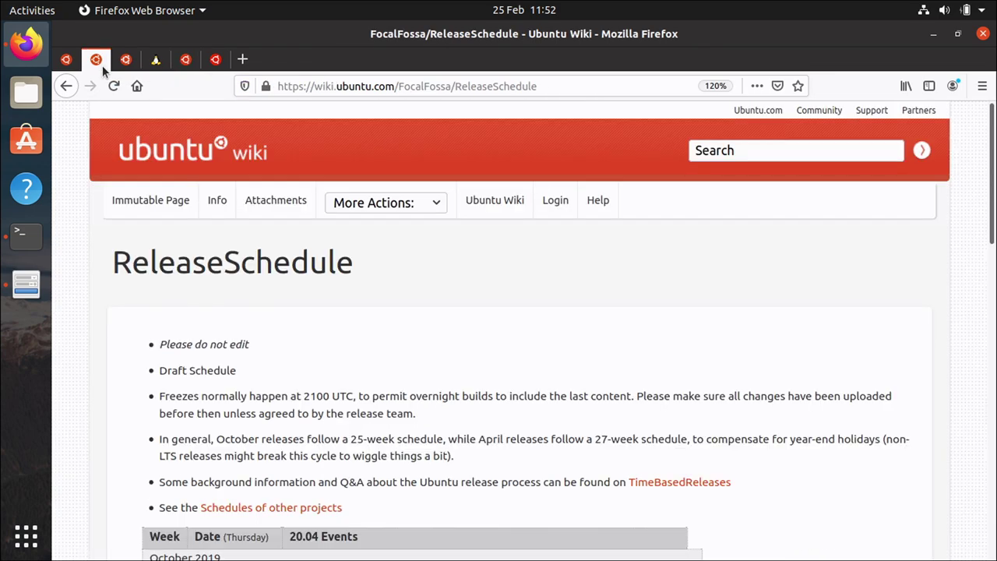
scroll(462, 367, "down", 6)
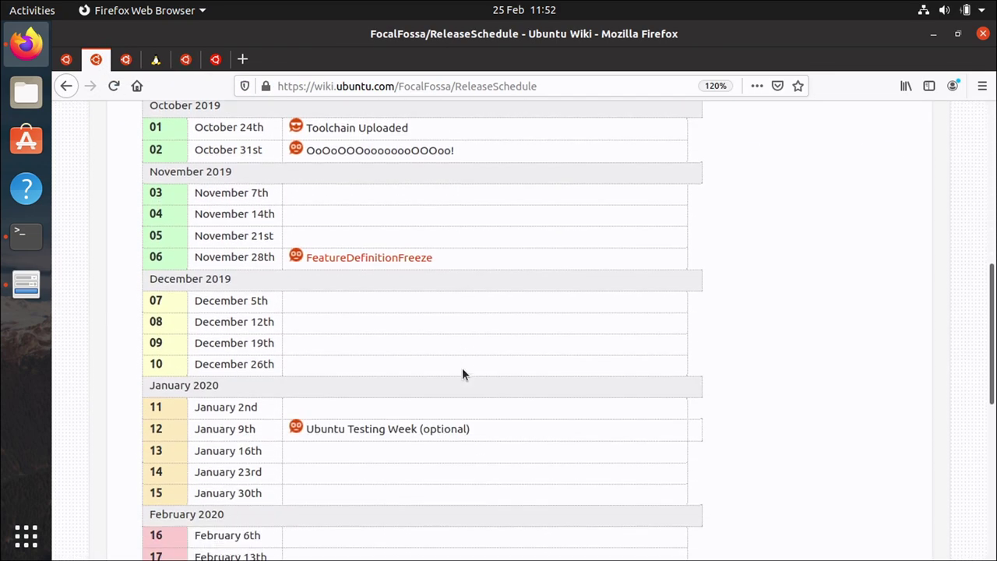
scroll(462, 370, "down", 6)
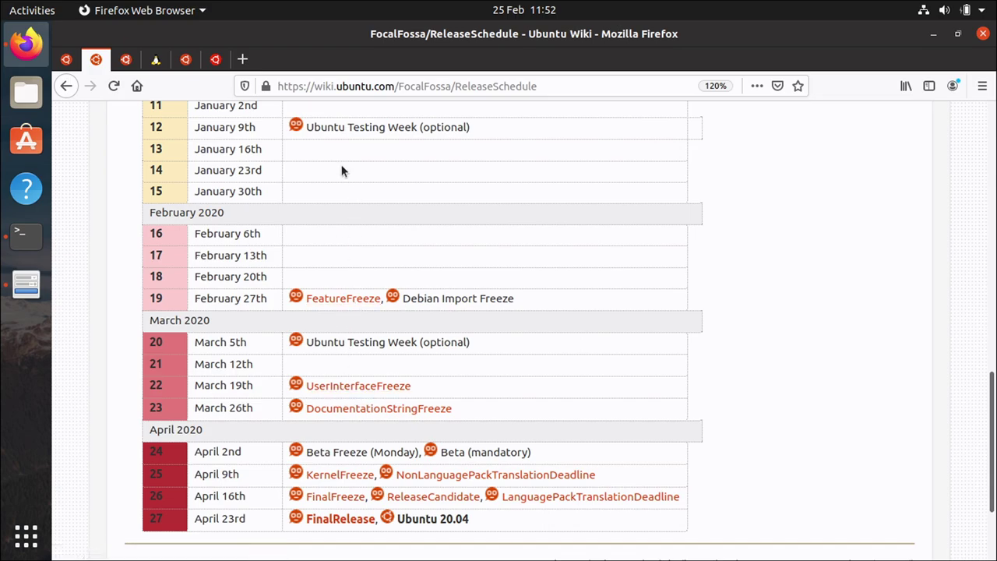
left_click(185, 60)
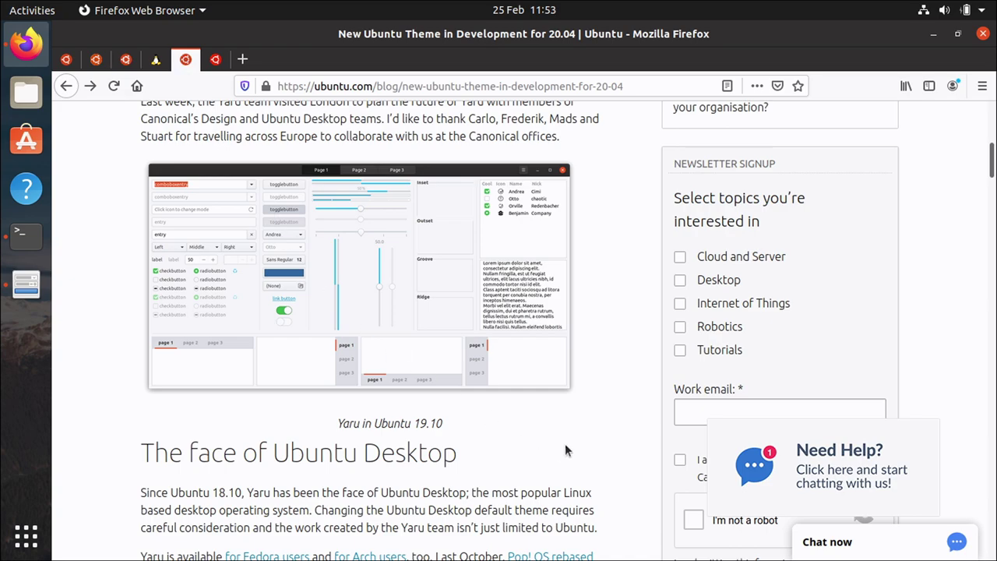
Scroll past the photo collage to the branding section, then minimise Firefox
scroll(565, 450, "down", 8)
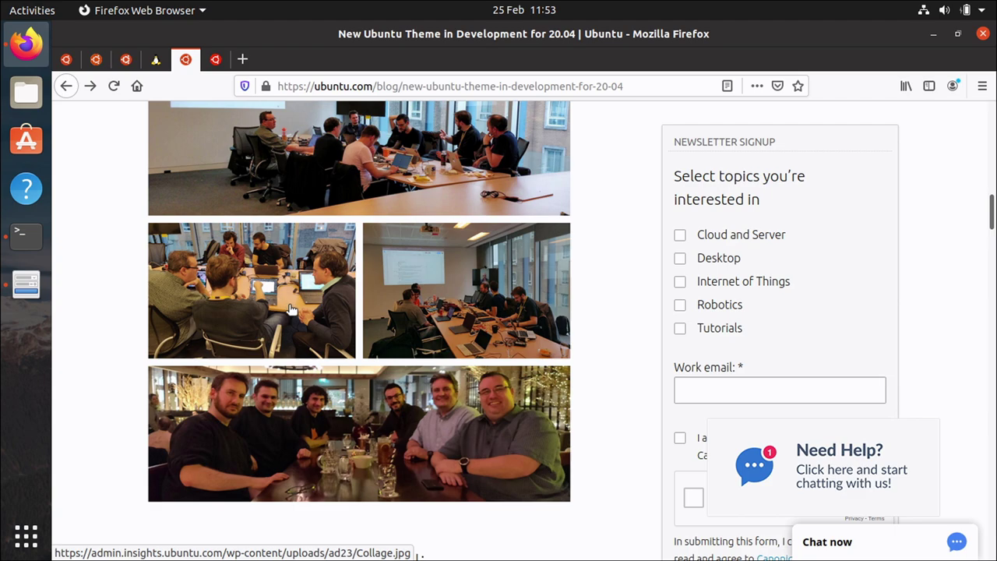
scroll(304, 325, "down", 5)
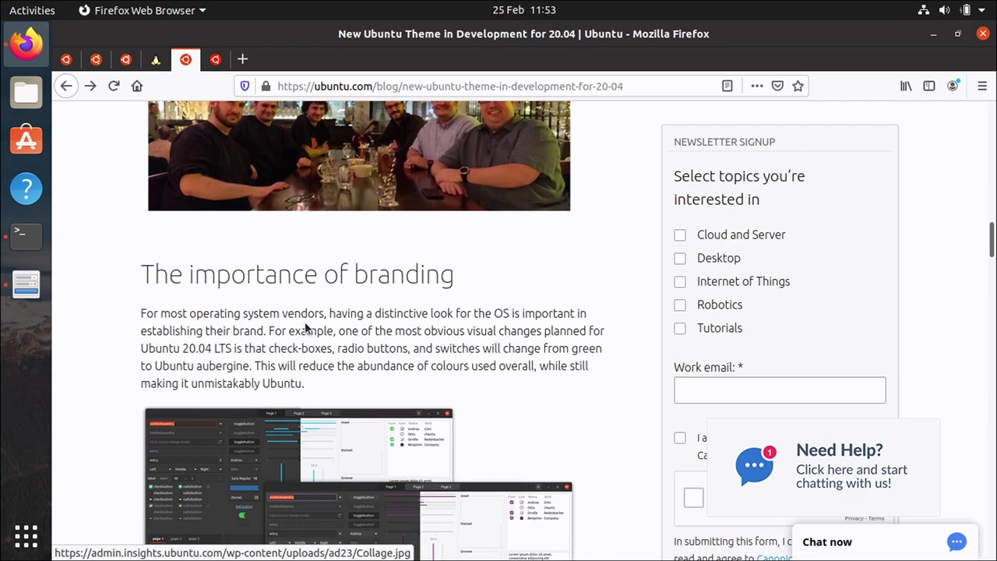
scroll(305, 328, "down", 3)
scroll(305, 328, "down", 1)
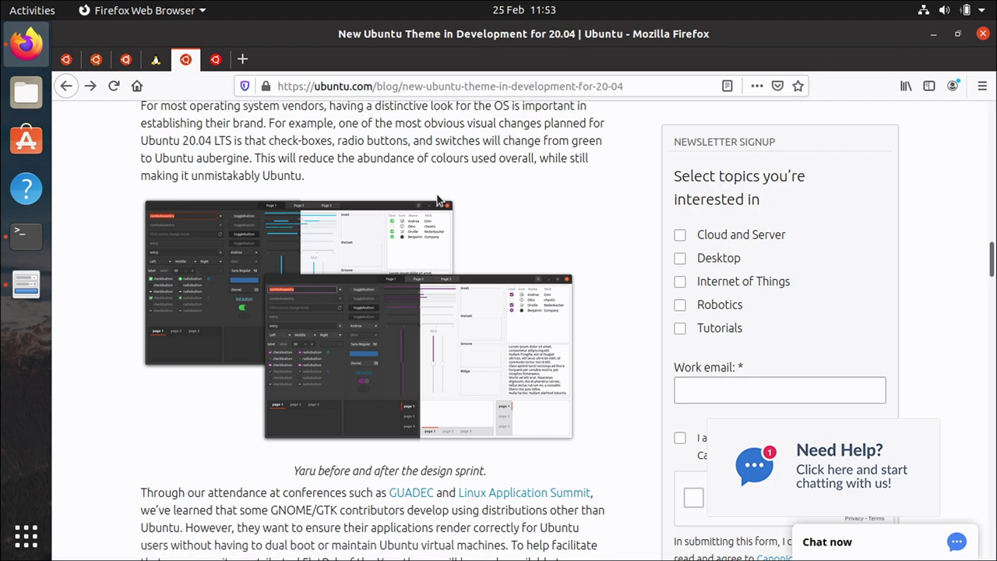
left_click(936, 35)
Move Widget Factory up, show its Page 2 gallery, browse its menus, and restore the window size
left_click_drag(850, 314, 785, 48)
left_click(539, 54)
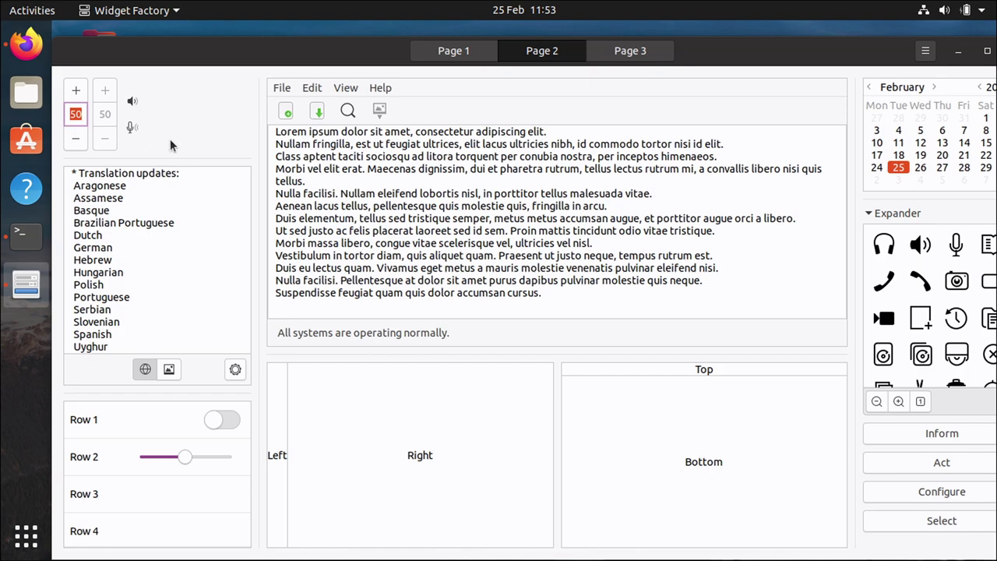
left_click(282, 88)
mouse_move(314, 92)
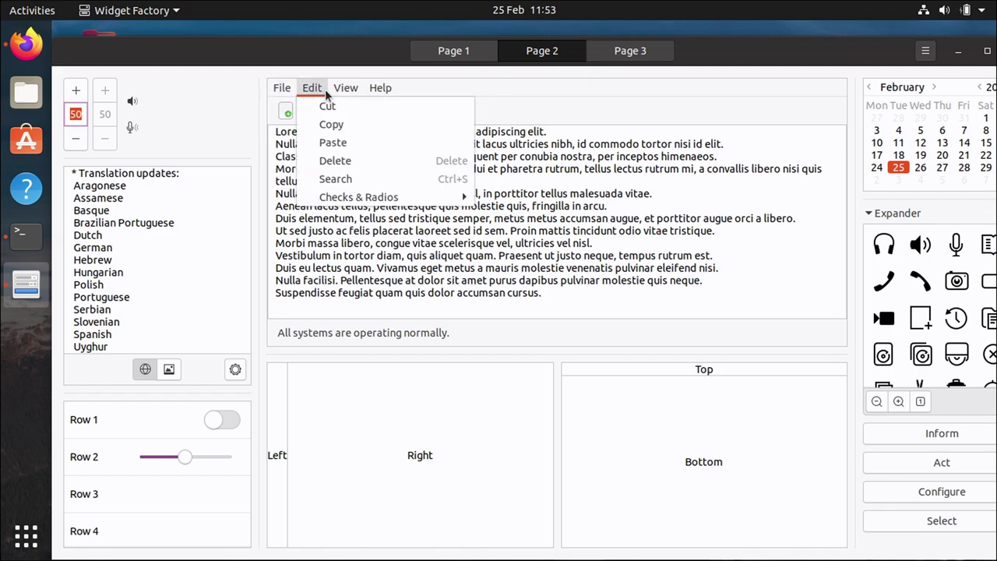
mouse_move(377, 95)
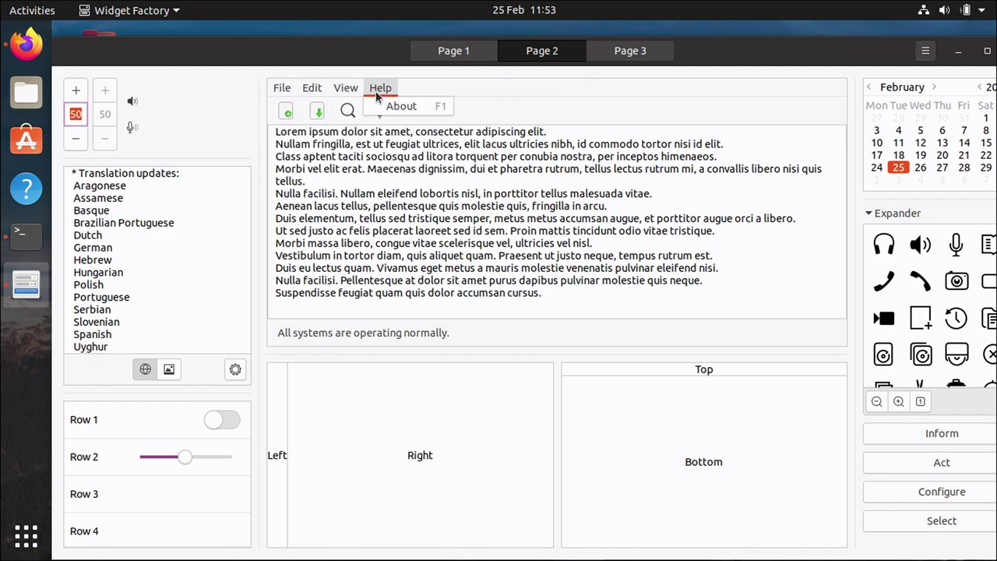
left_click(467, 91)
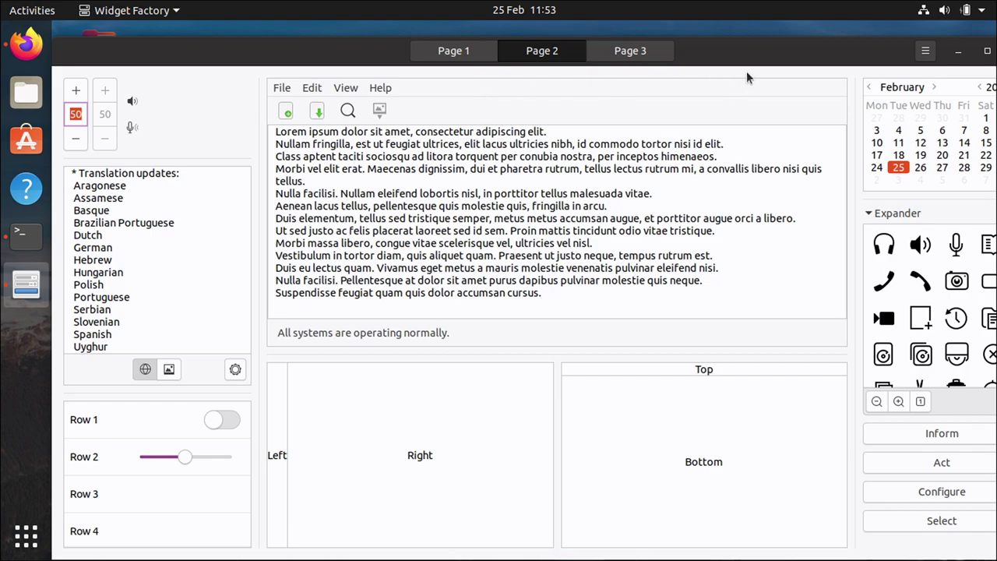
double_click(785, 56)
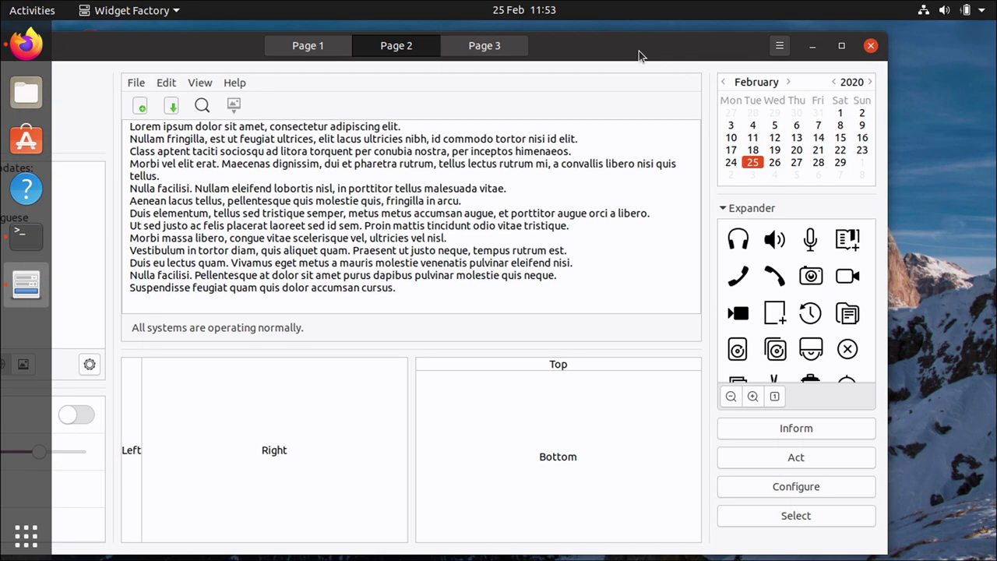
Close Widget Factory and the terminal, then open Settings from the system menu
left_click(870, 46)
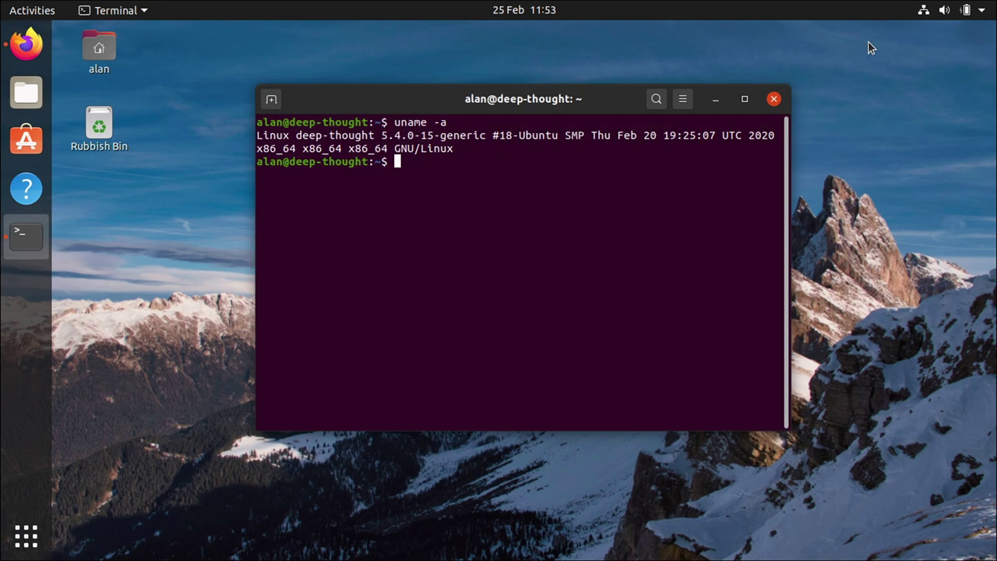
left_click(775, 96)
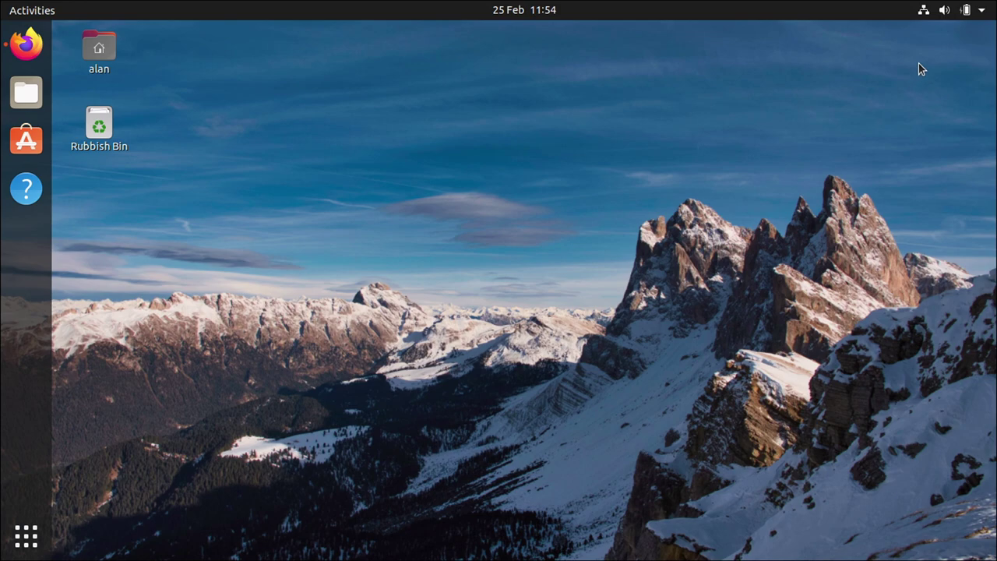
left_click(958, 11)
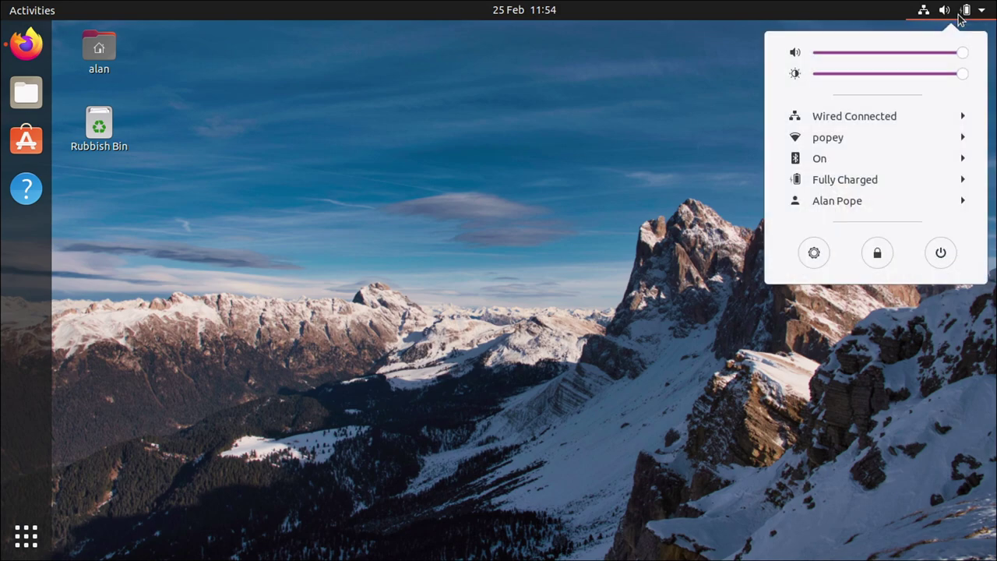
left_click(813, 250)
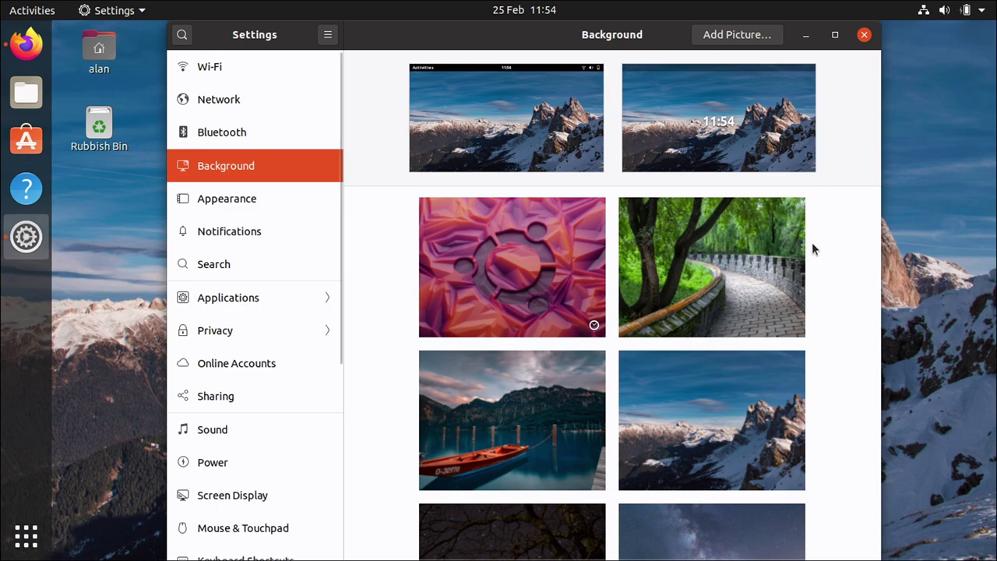
Show the Appearance page (Standard colours, dock icon size 48) and move Settings lower right
left_click(261, 200)
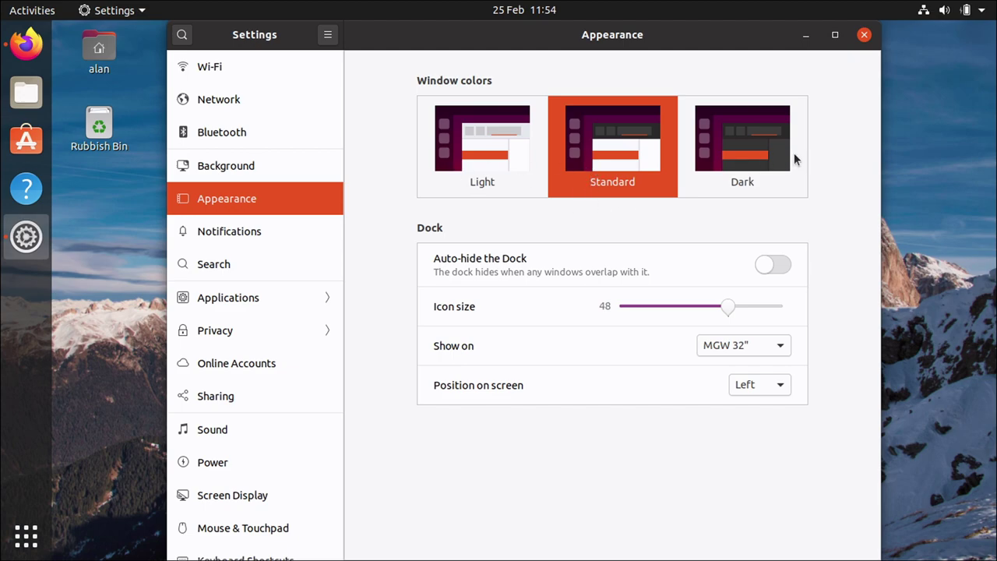
left_click_drag(352, 46, 568, 88)
Open the Home folder in Files, maximize it, then restore it and move it up-left
left_click(26, 92)
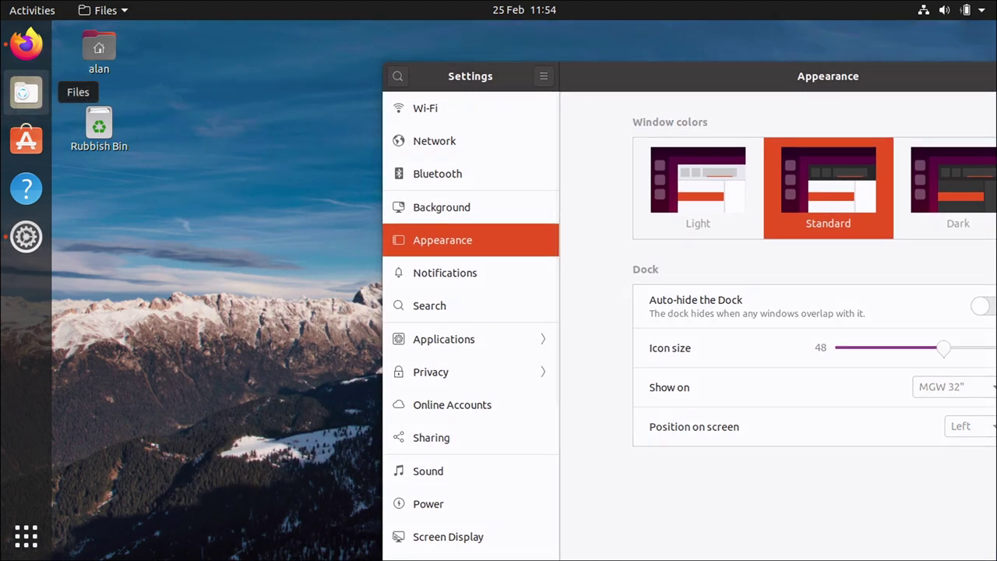
double_click(265, 31)
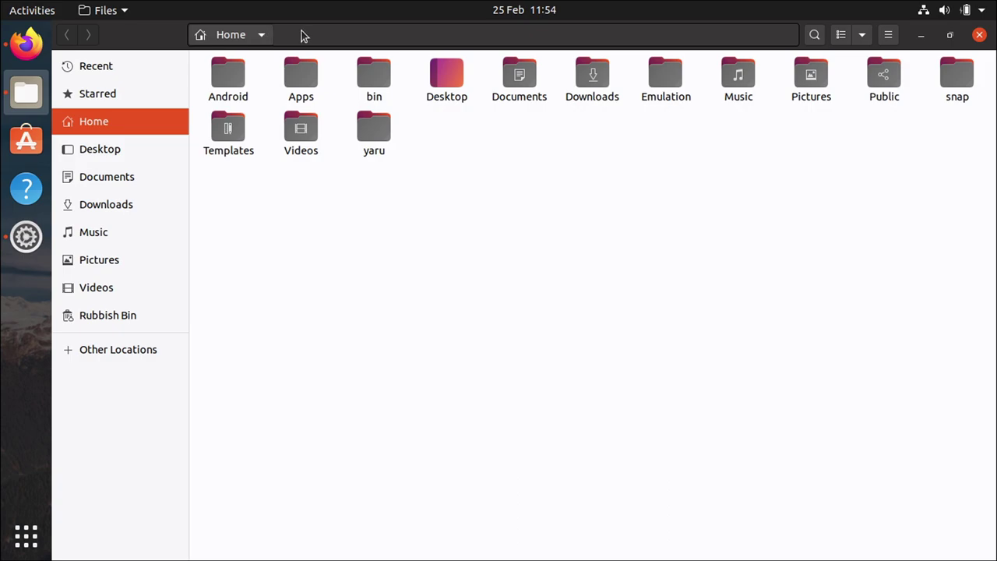
left_click_drag(219, 219, 314, 126)
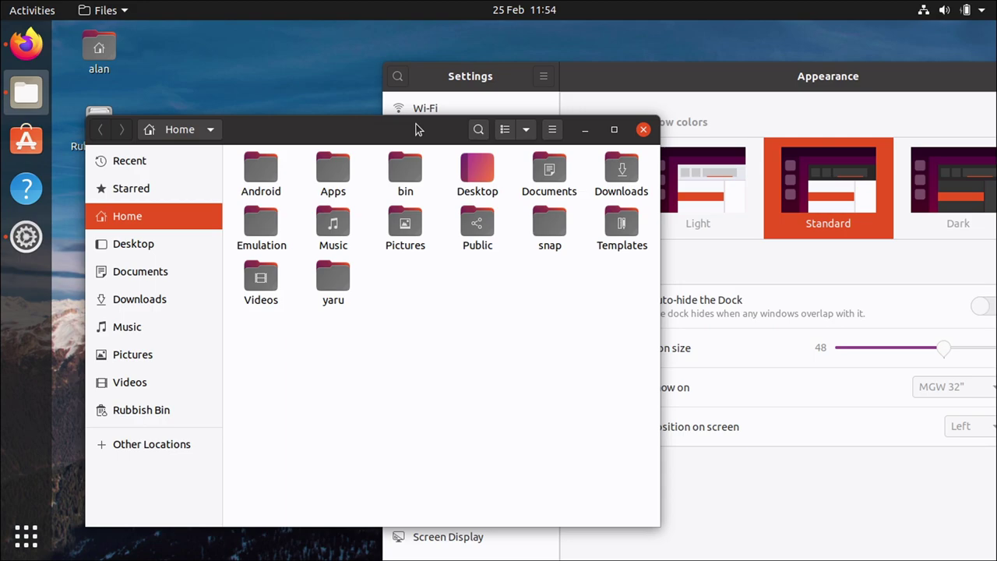
Preview Light and Dark window colours against the Files window, ending back on Standard
left_click(751, 77)
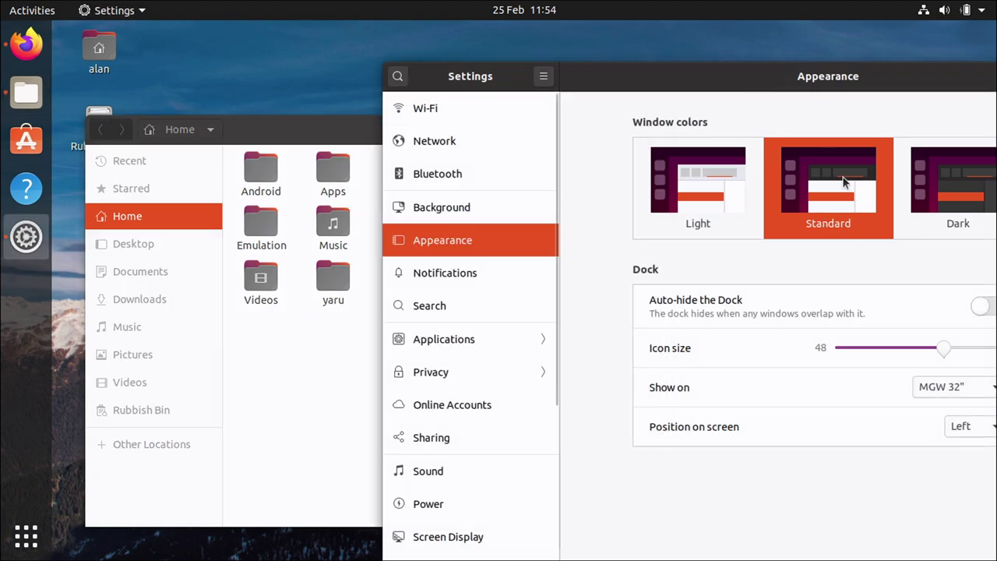
left_click(676, 202)
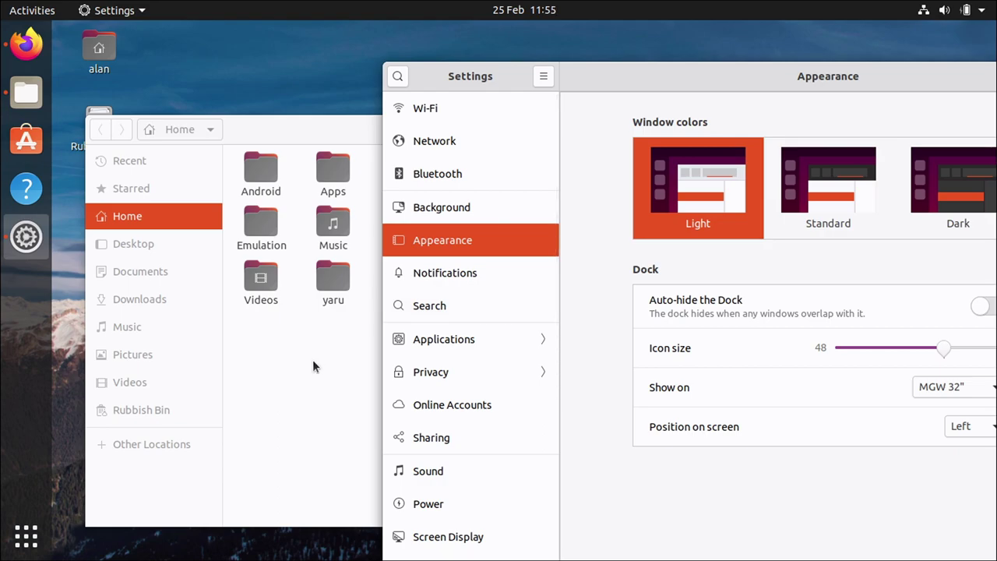
left_click(312, 366)
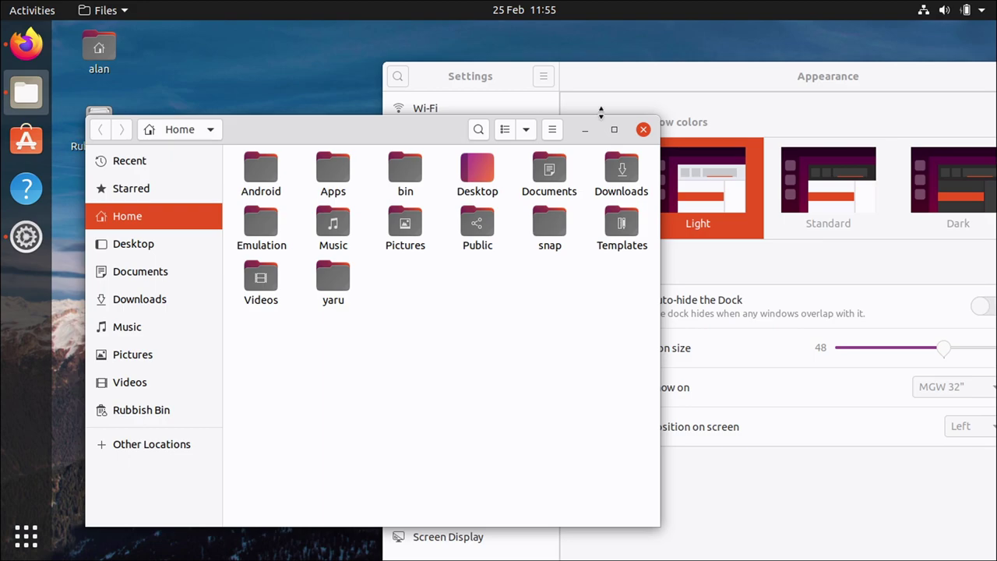
left_click(941, 191)
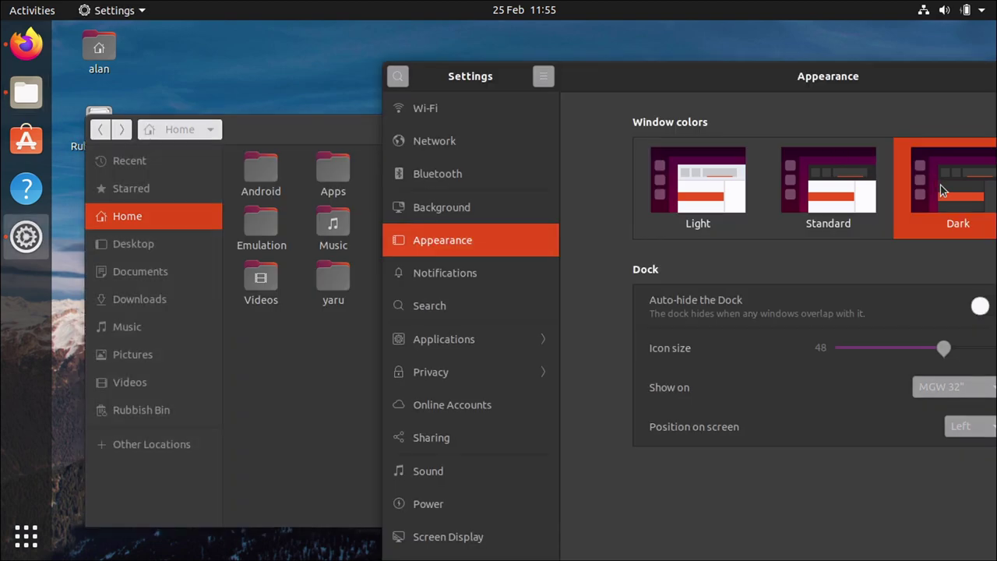
left_click(283, 413)
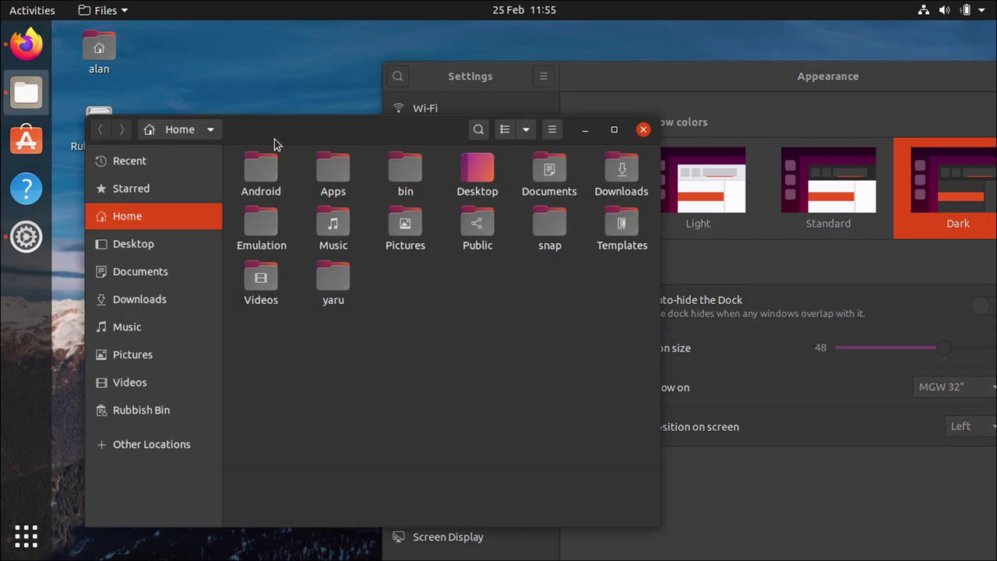
left_click(801, 192)
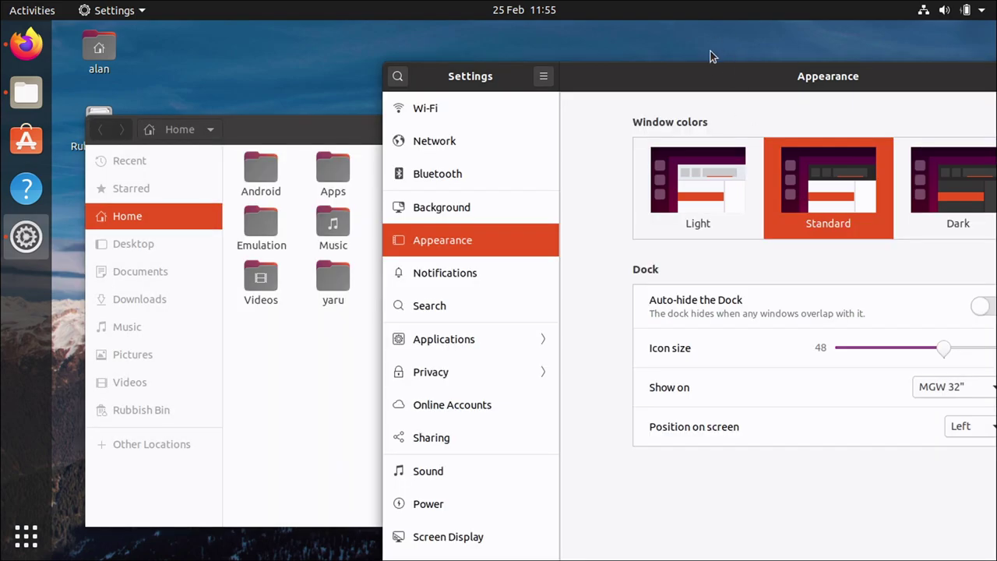
Cycle window colours through Light, Standard and Dark, return to Standard, then close Settings
left_click_drag(711, 68, 610, 39)
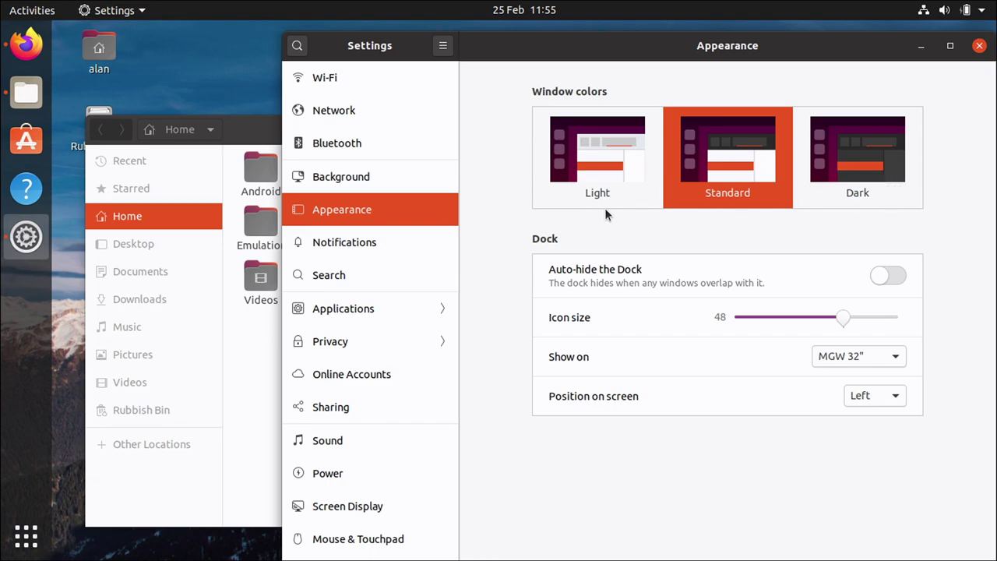
left_click(607, 178)
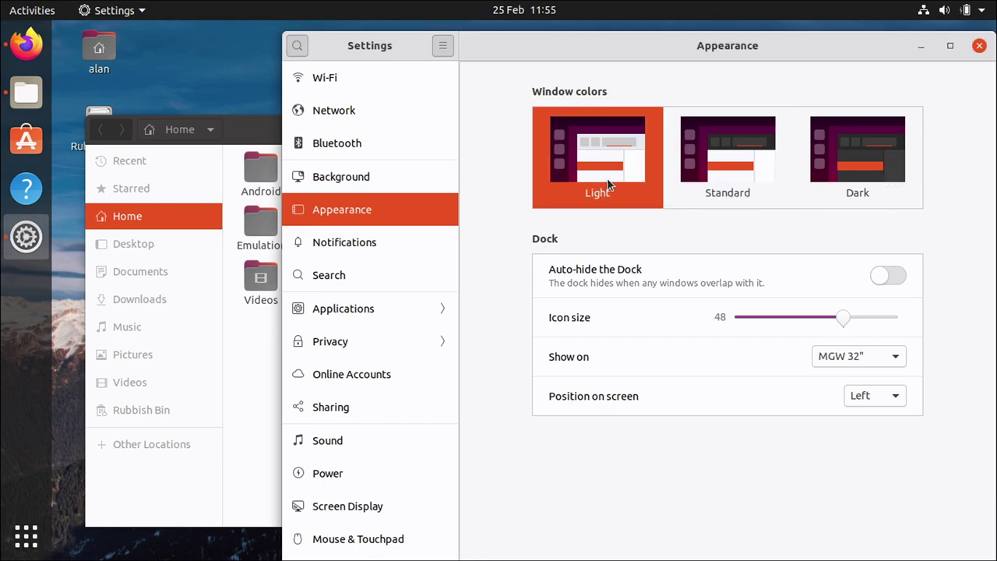
left_click(709, 165)
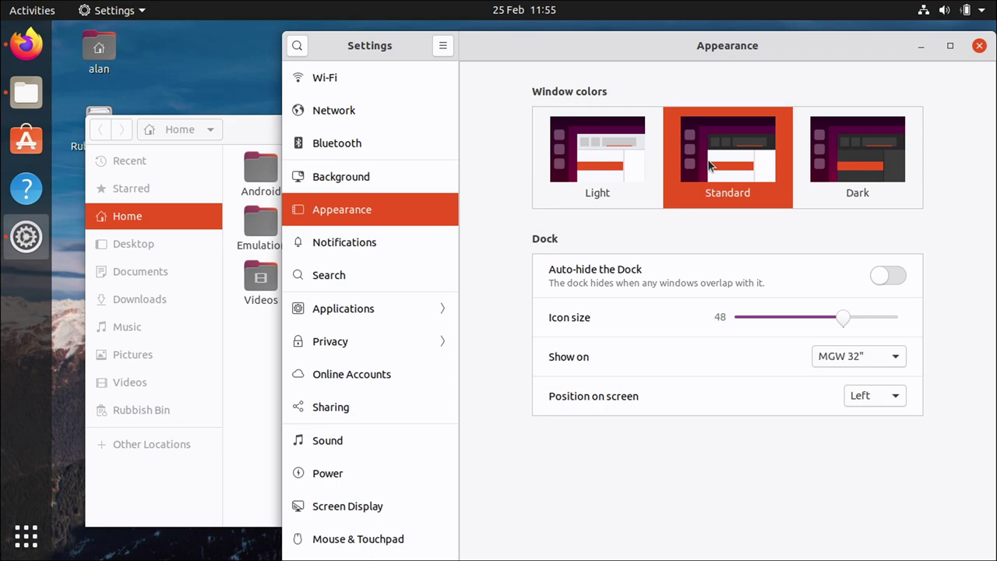
left_click(841, 161)
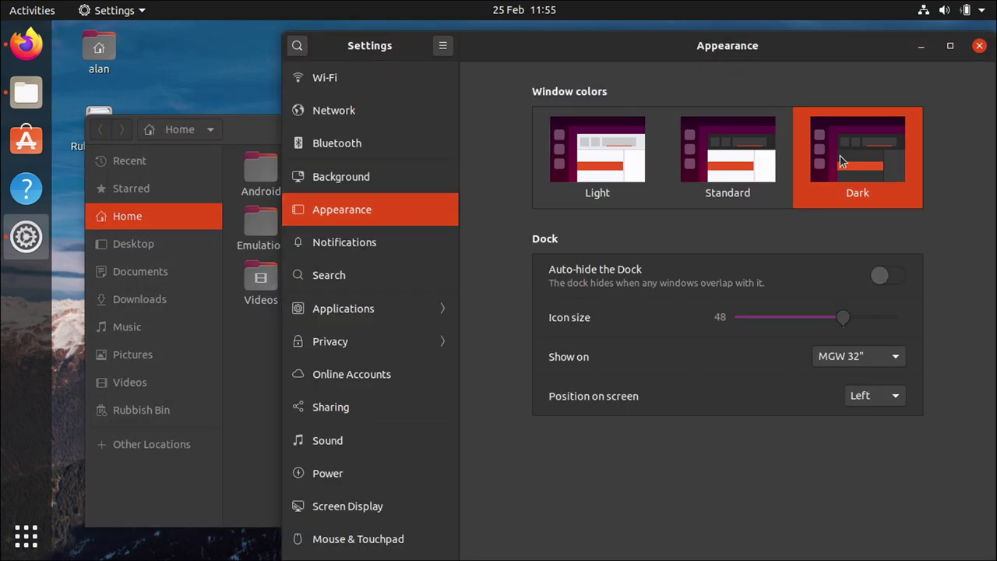
left_click(719, 159)
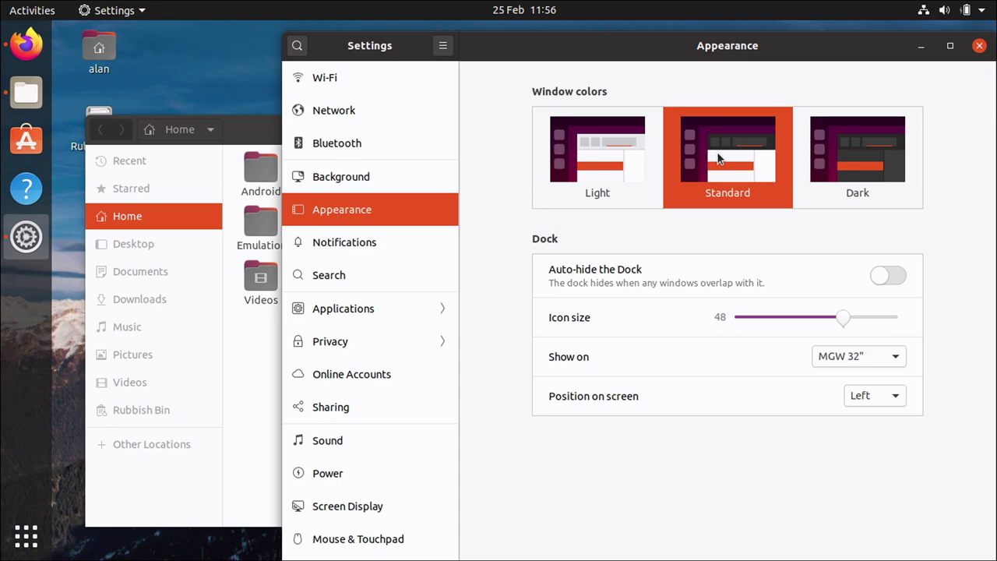
left_click(979, 45)
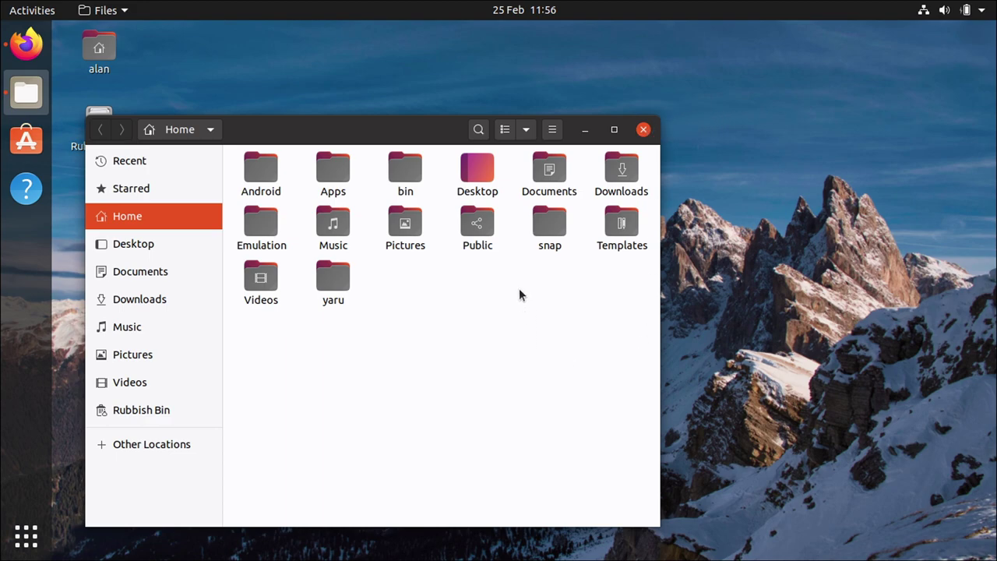
Drag the Files window to the right to uncover the Rubbish Bin
left_click_drag(332, 133, 442, 130)
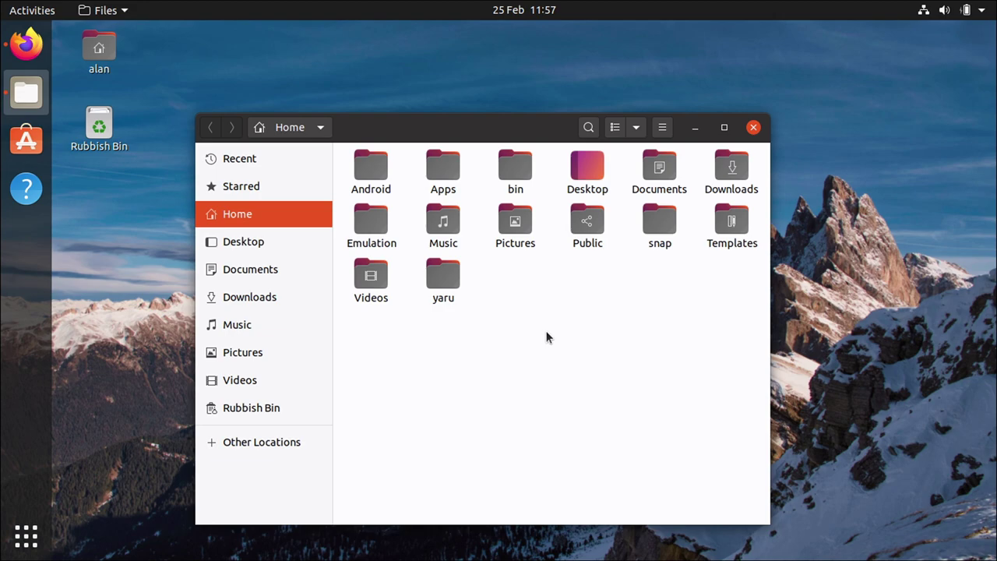
Close Files and bring up Firefox on the Ubuntu Community Hub tab
left_click(753, 127)
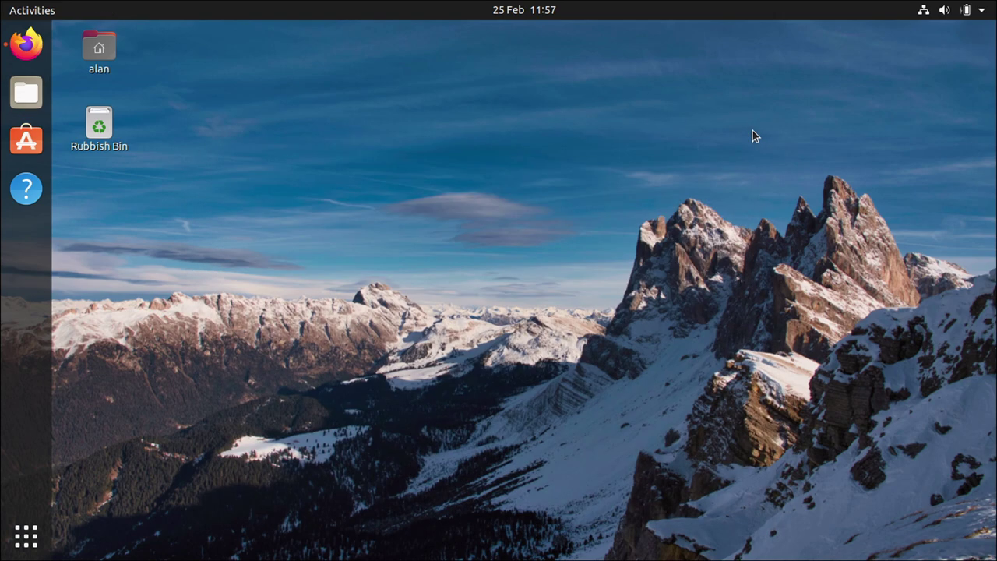
left_click(21, 55)
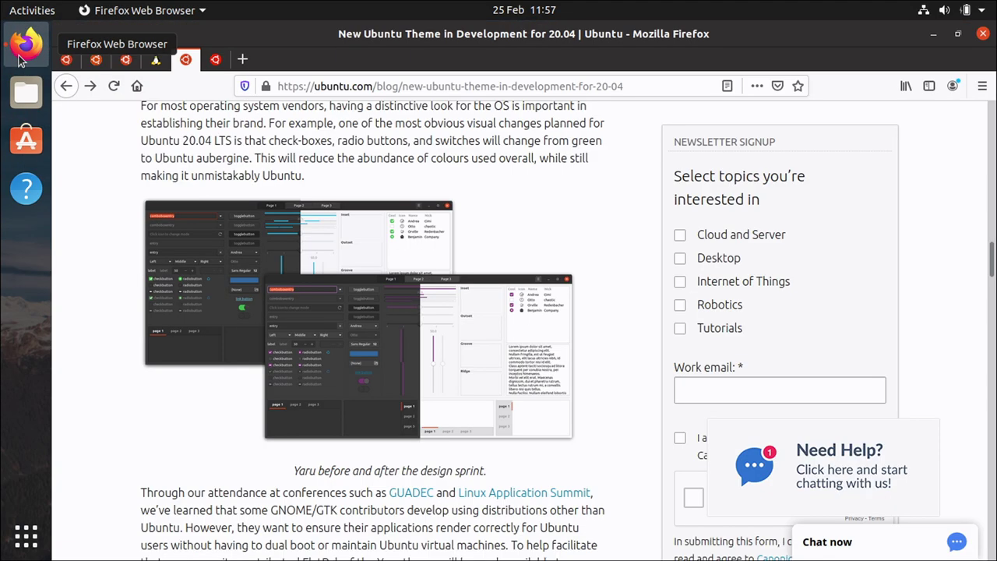
left_click(216, 60)
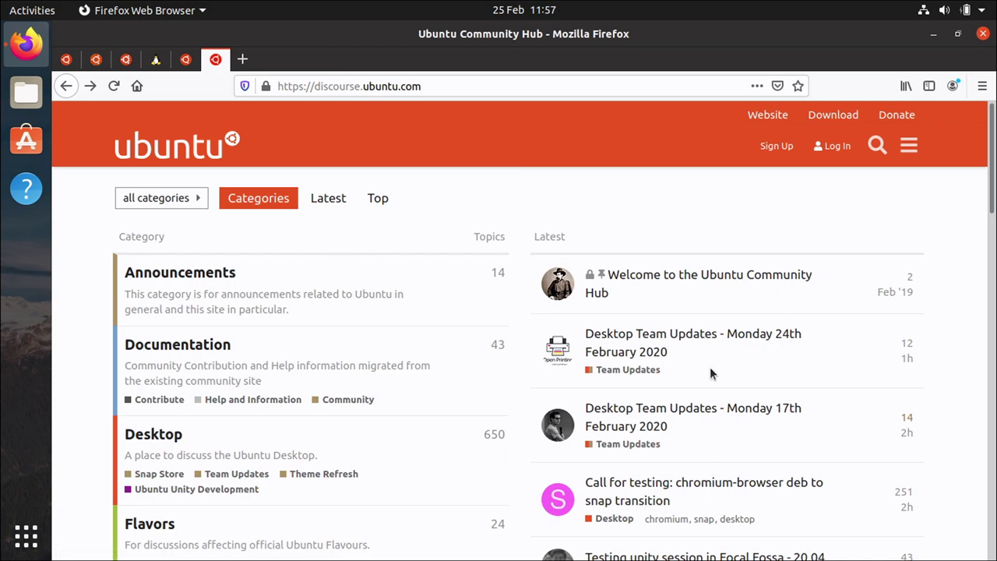
Open the 'Desktop Team Updates - Monday 24th February 2020' topic and return to its first post
left_click(624, 352)
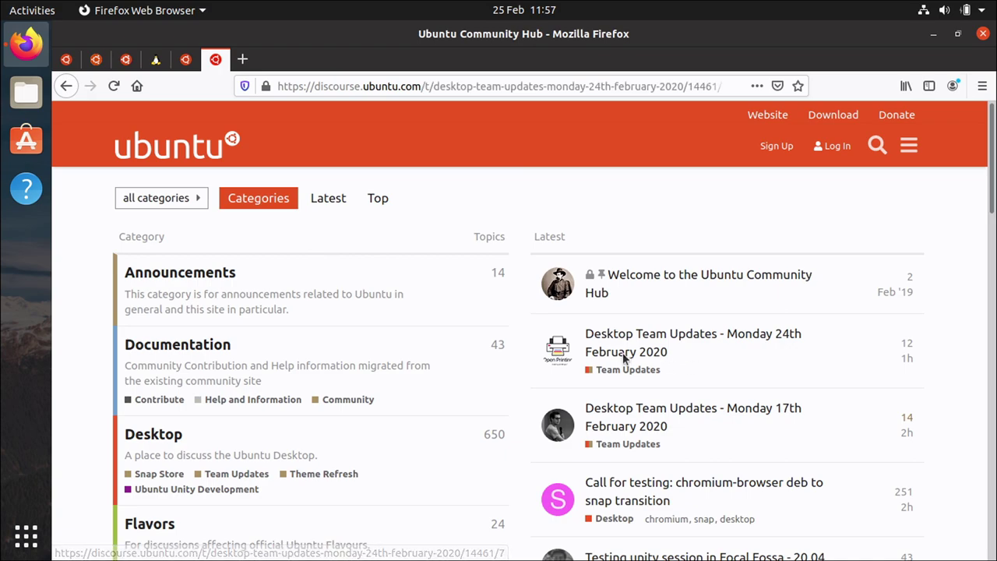
scroll(717, 294, "up", 6)
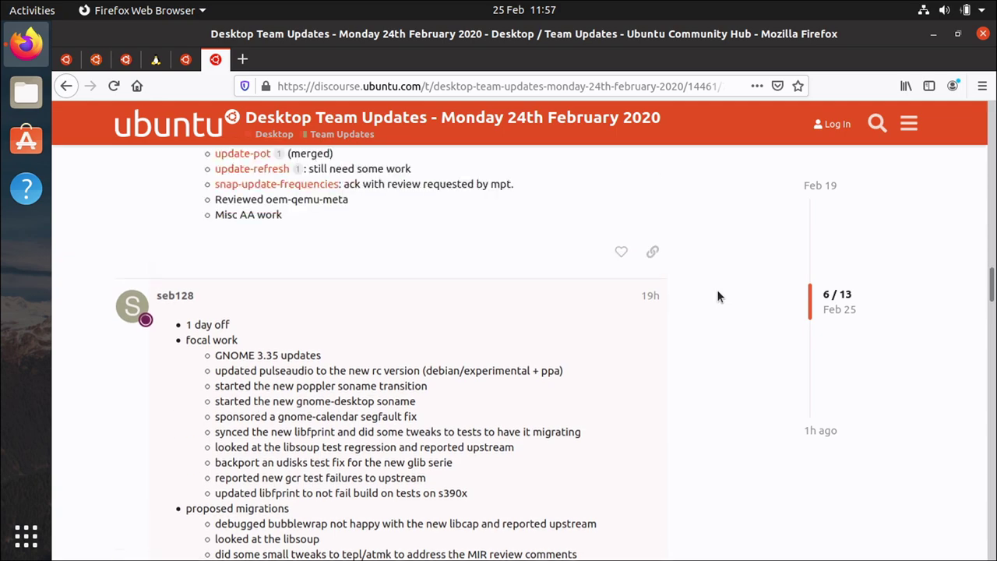
left_click_drag(992, 234, 993, 109)
scroll(676, 455, "down", 5)
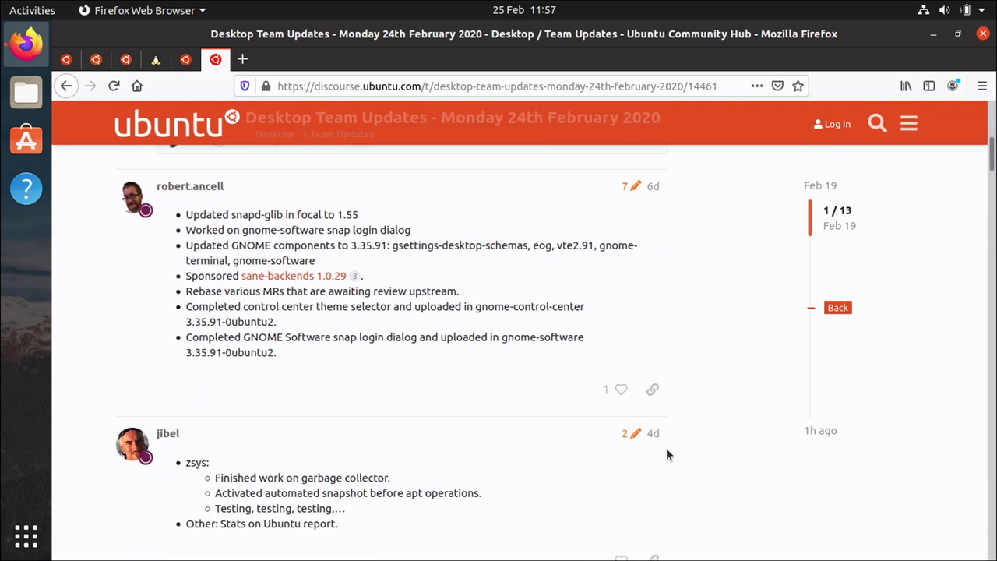
scroll(667, 451, "up", 2)
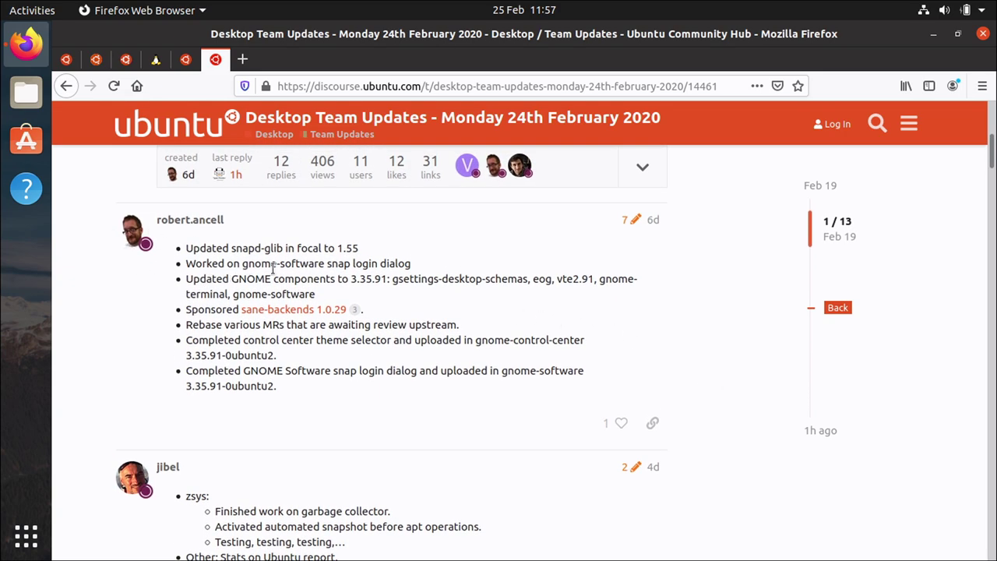
Minimize Firefox and launch Ubuntu Software from the dock
left_click(935, 35)
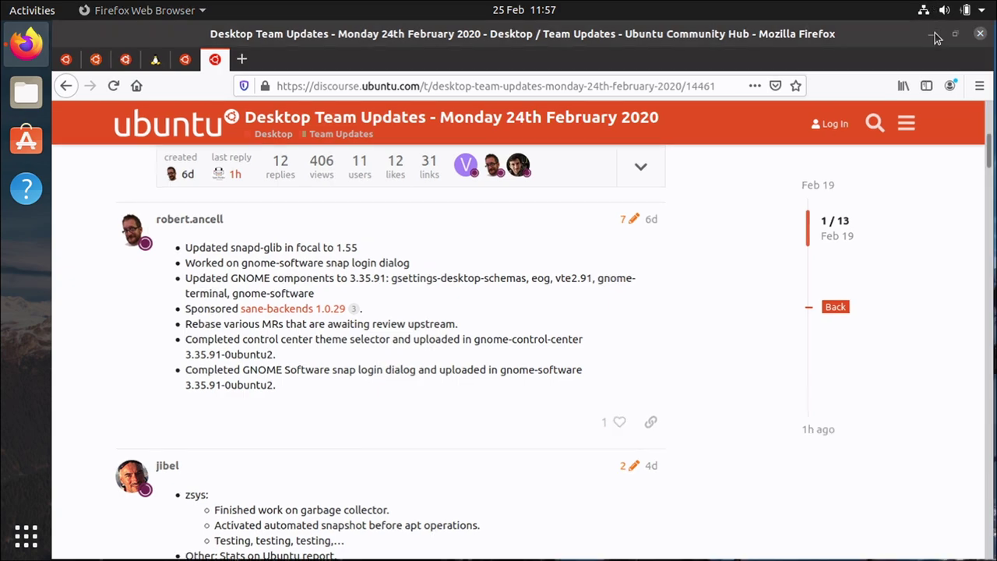
left_click(16, 142)
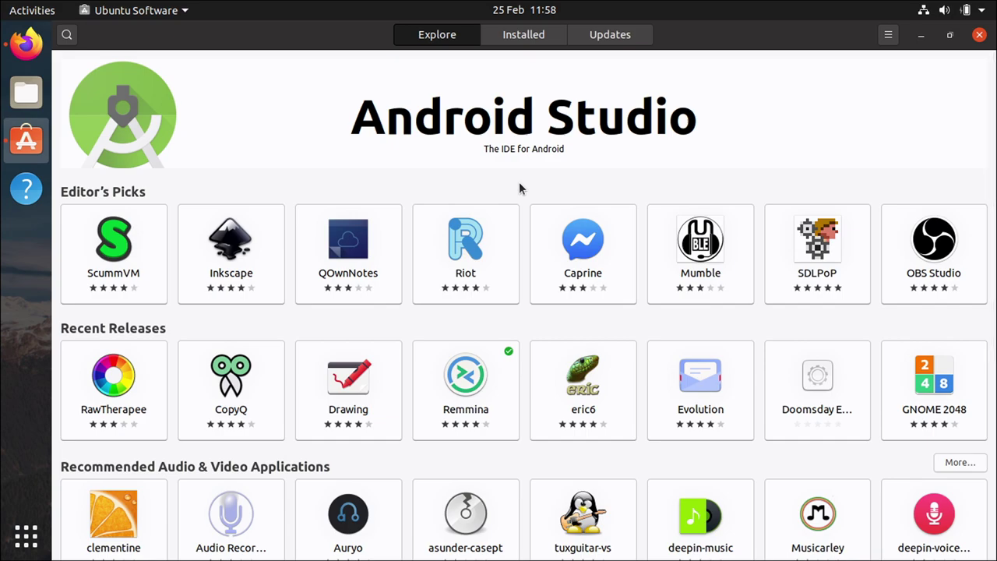
View Inkscape's details and change its source to Snap Store latest/edge, version 1.1-dev
left_click(240, 269)
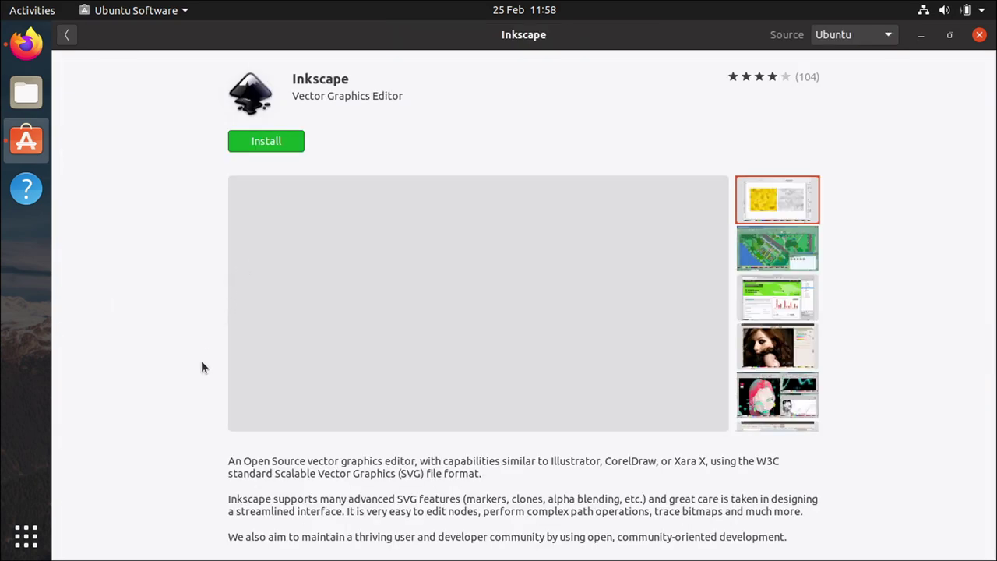
scroll(201, 367, "down", 5)
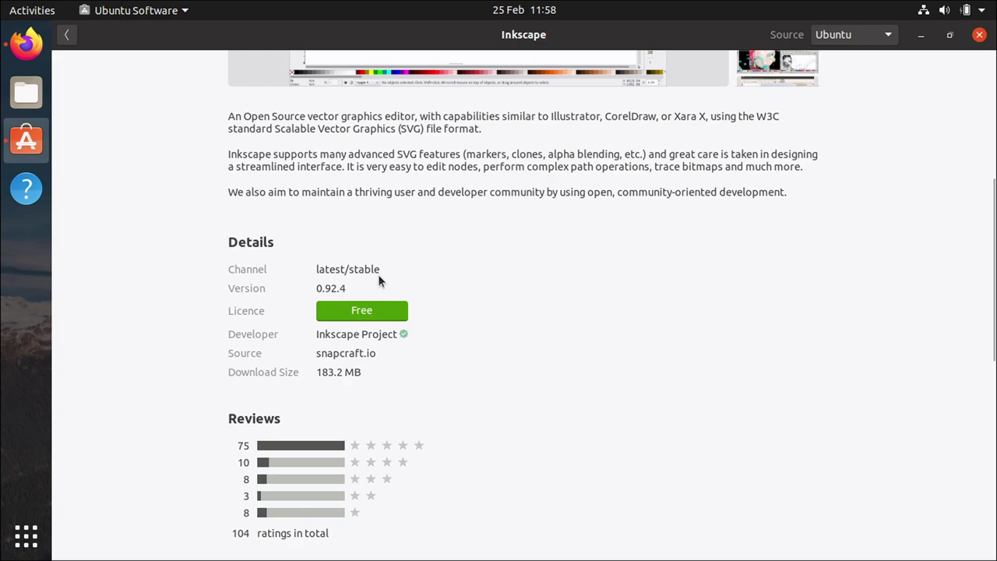
scroll(760, 337, "up", 5)
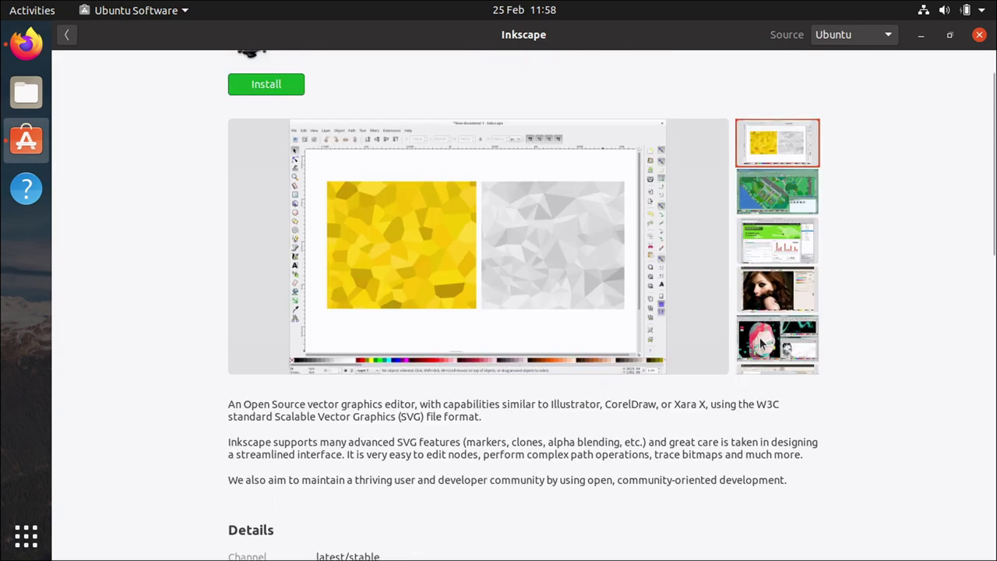
left_click(893, 35)
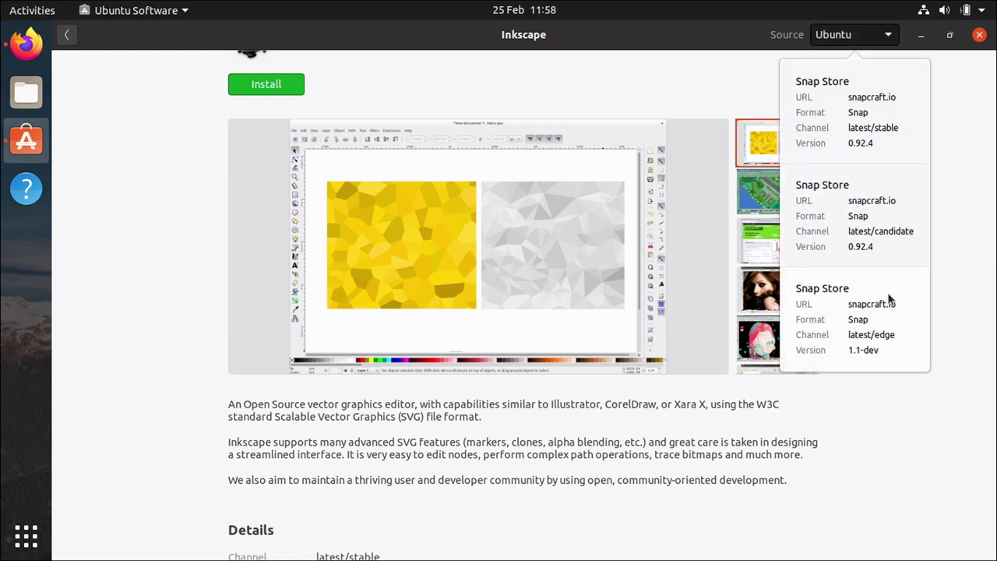
left_click(892, 439)
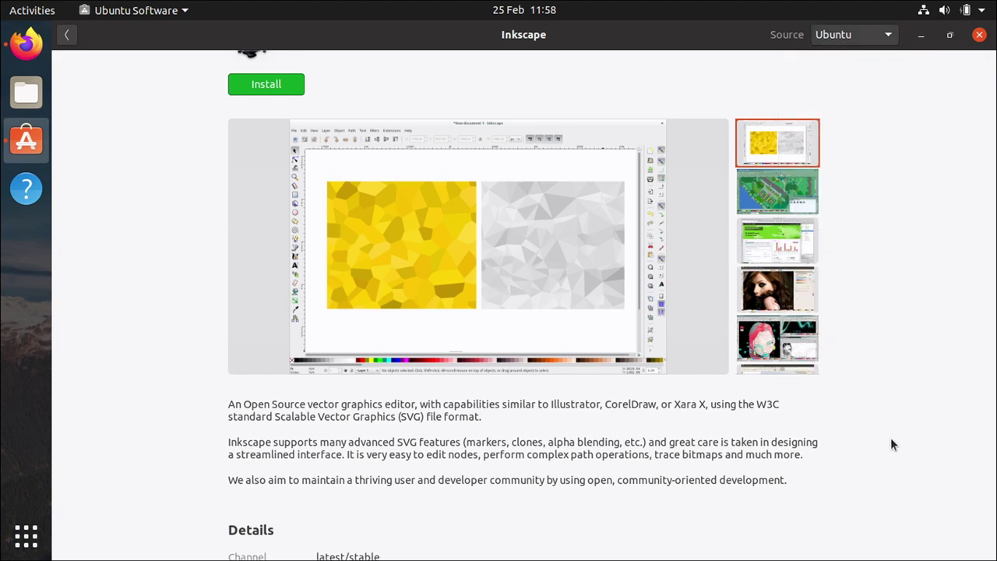
left_click(884, 34)
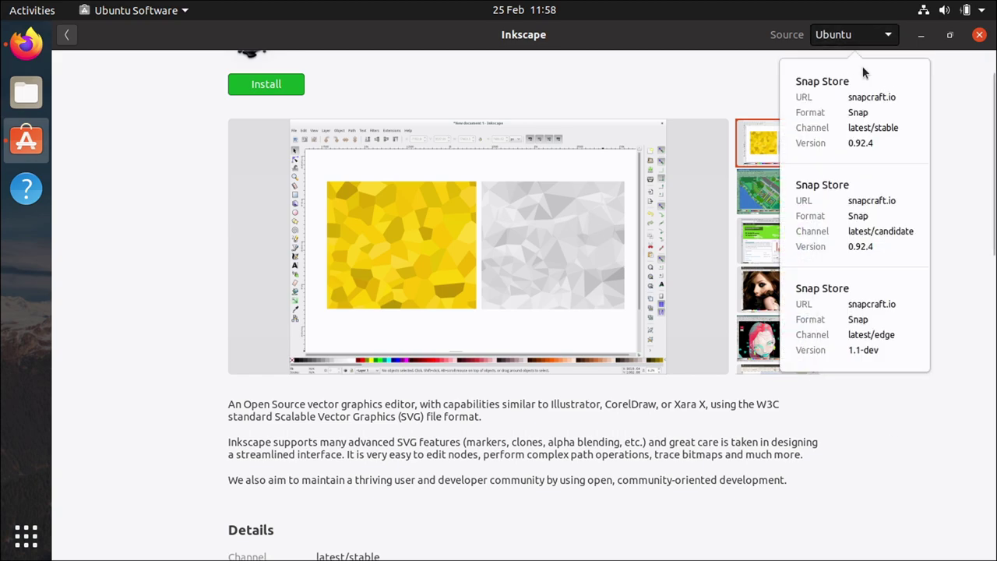
left_click(892, 352)
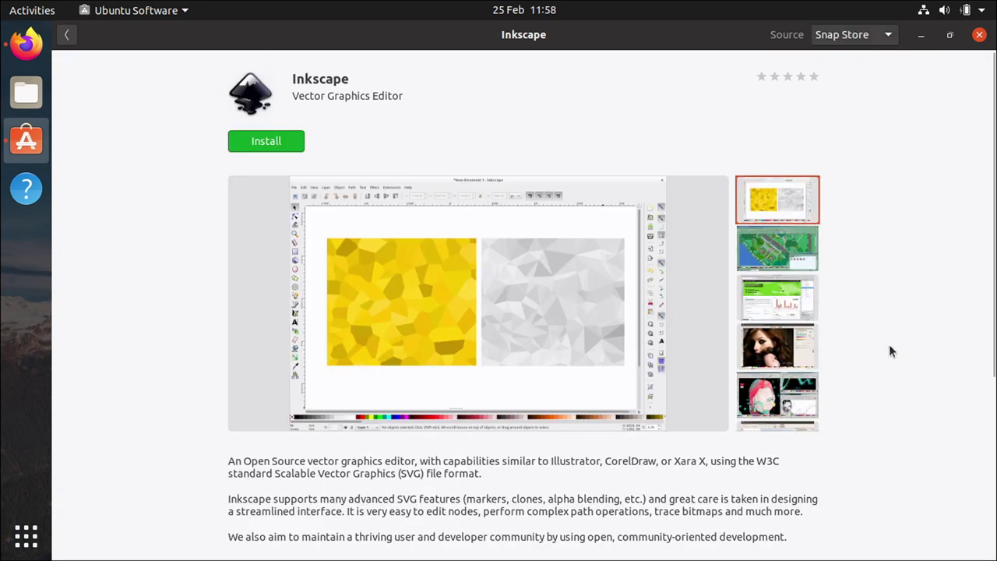
scroll(889, 351, "down", 5)
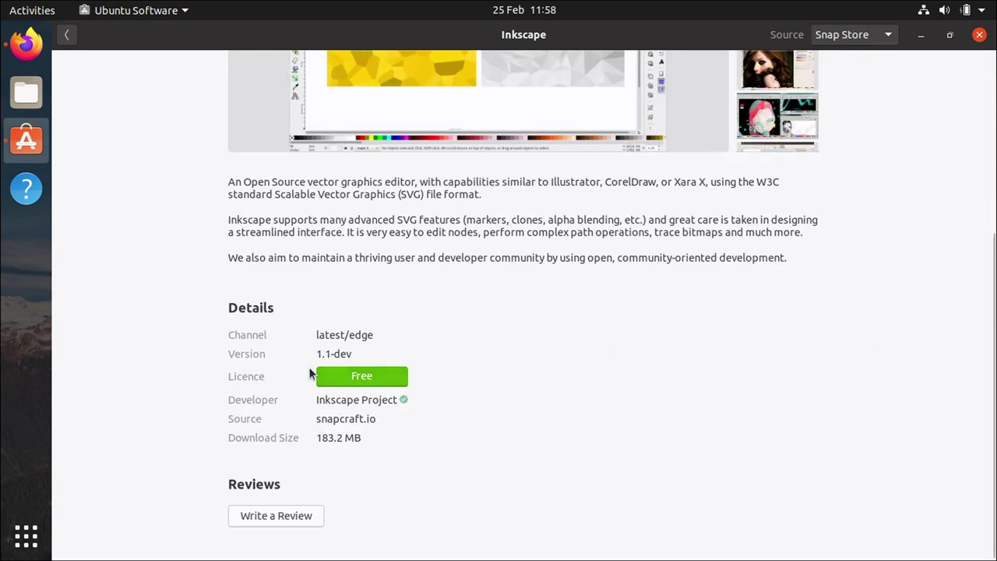
scroll(802, 444, "up", 5)
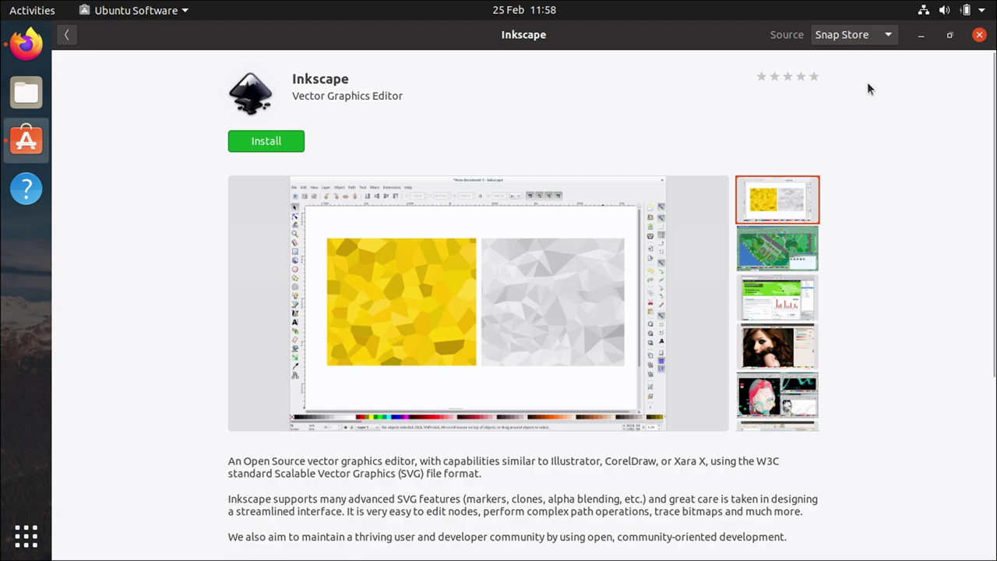
Go back to Explore, briefly switch to Firefox and back, and glance at the store's menu
left_click(67, 36)
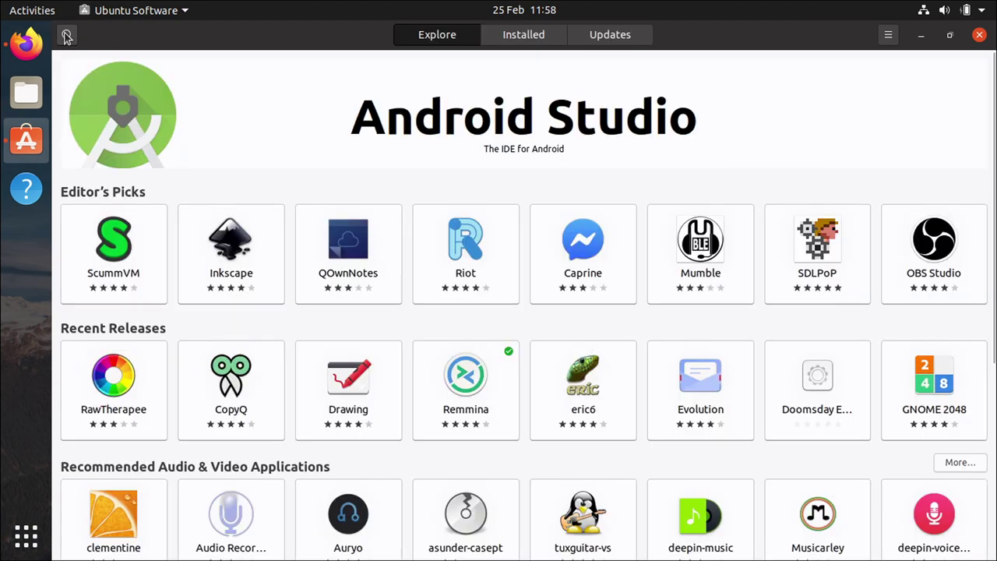
left_click(13, 53)
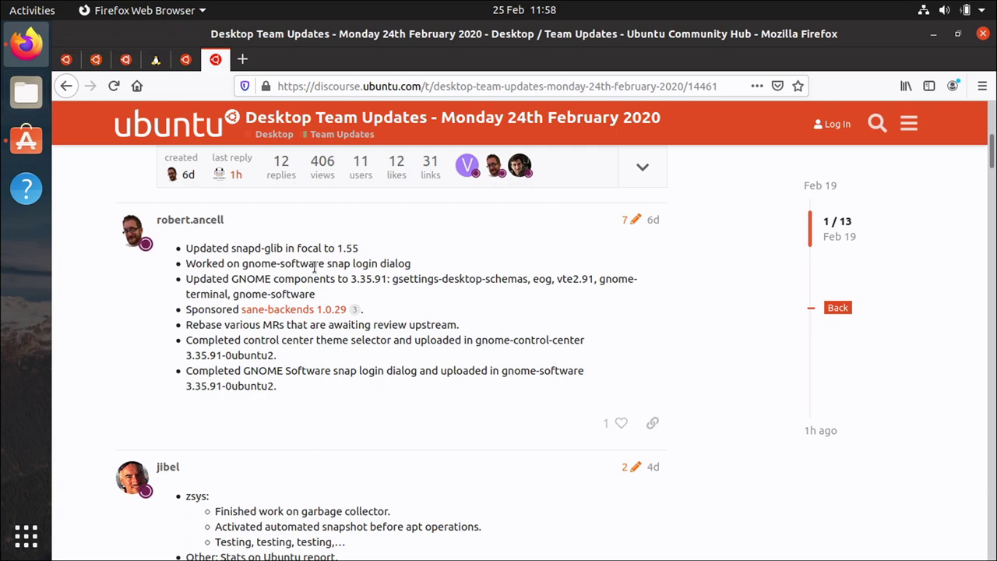
left_click(27, 142)
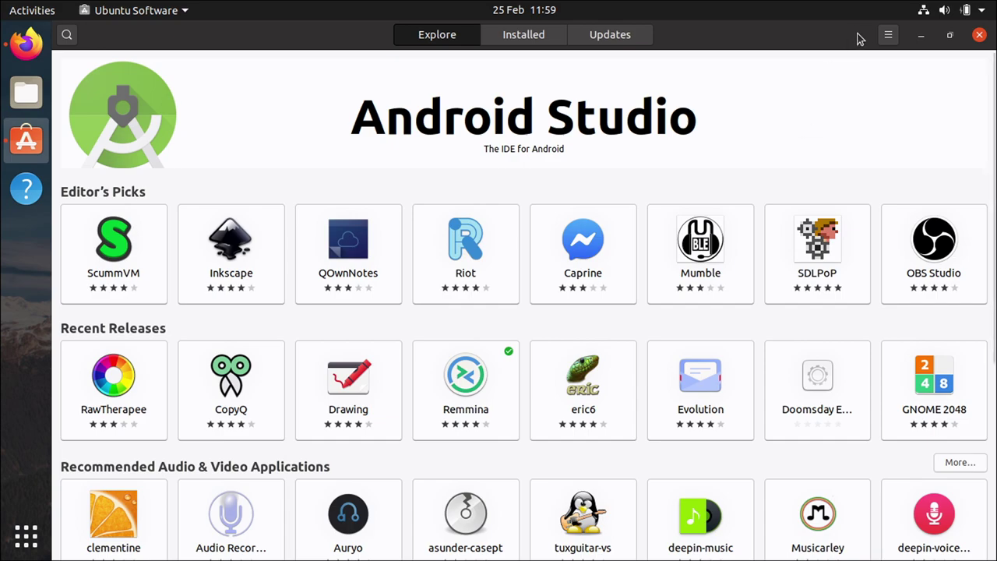
left_click(883, 36)
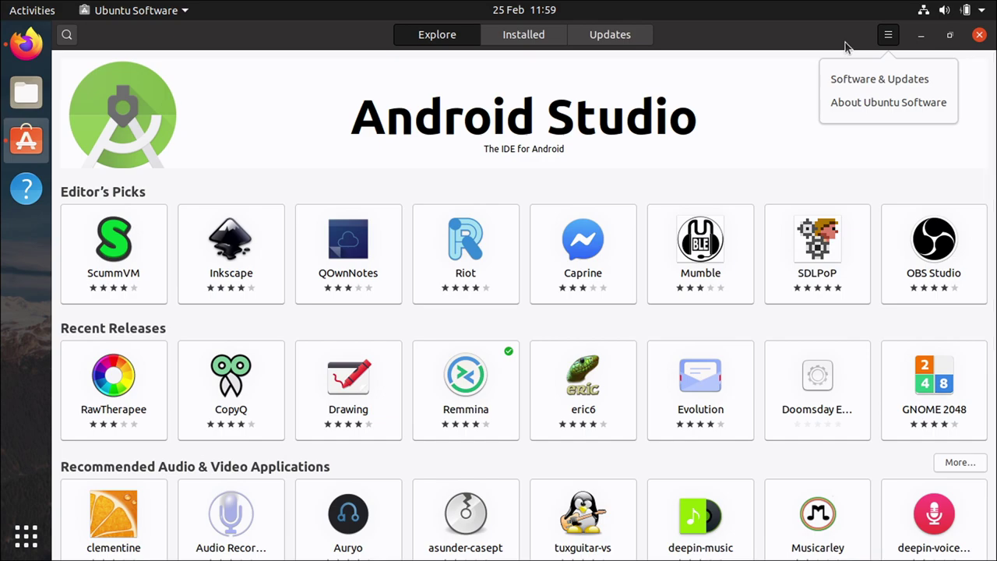
left_click(709, 193)
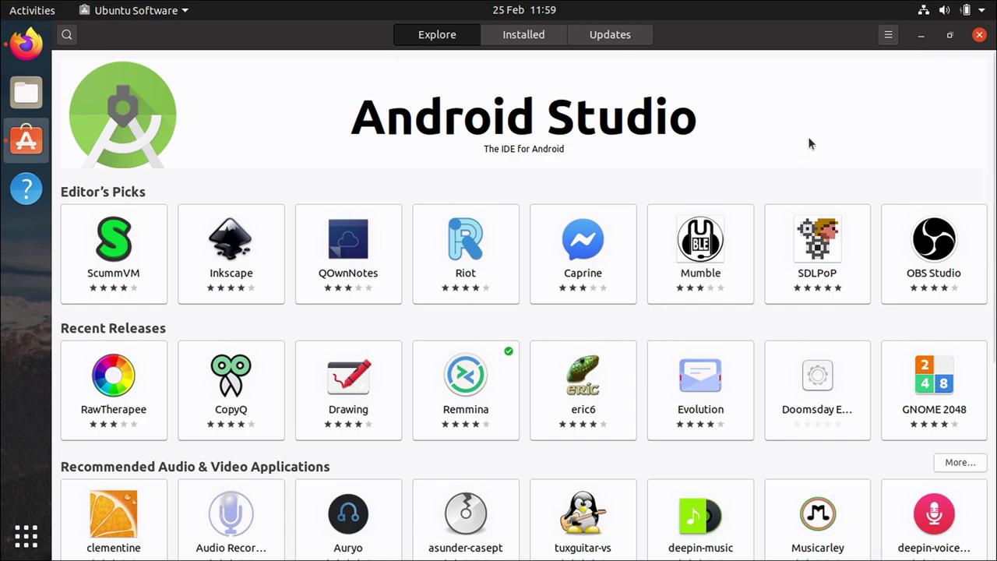
Minimize Ubuntu Software and scroll the Discourse topic down to post 2, the zsys update
left_click(922, 36)
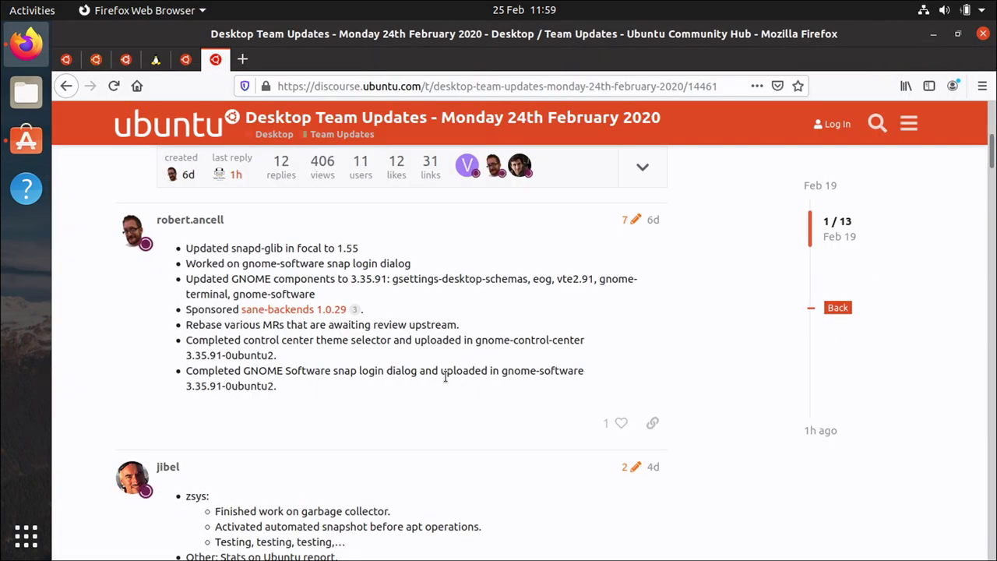
scroll(445, 376, "down", 5)
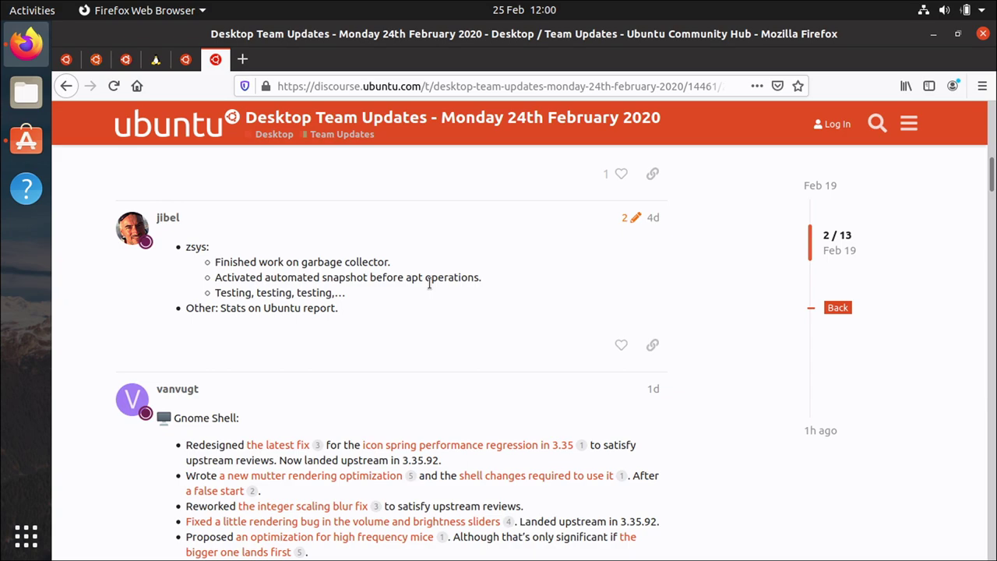
Launch Software Updater by searching 'upda' in Activities and let it check for updates
key("super")
type("upda")
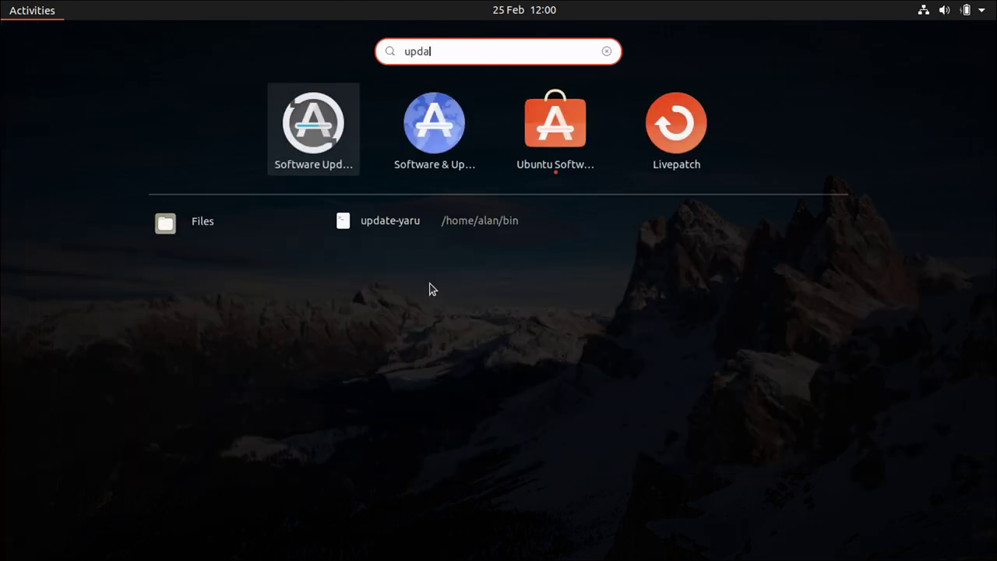
key("Return")
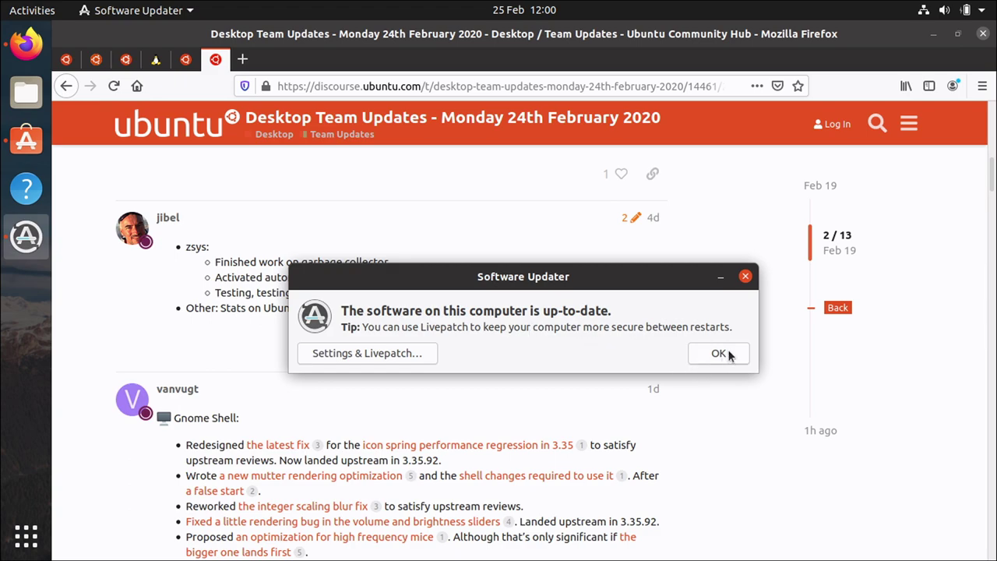
Dismiss the up-to-date notice, read the topic through post 3 of 13, then minimize Firefox
left_click(746, 276)
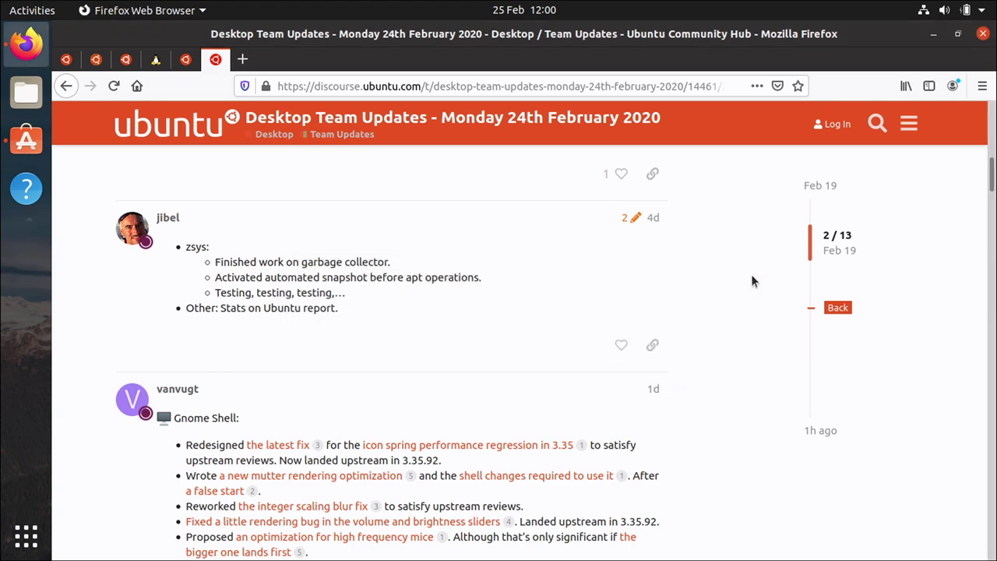
scroll(512, 391, "down", 10)
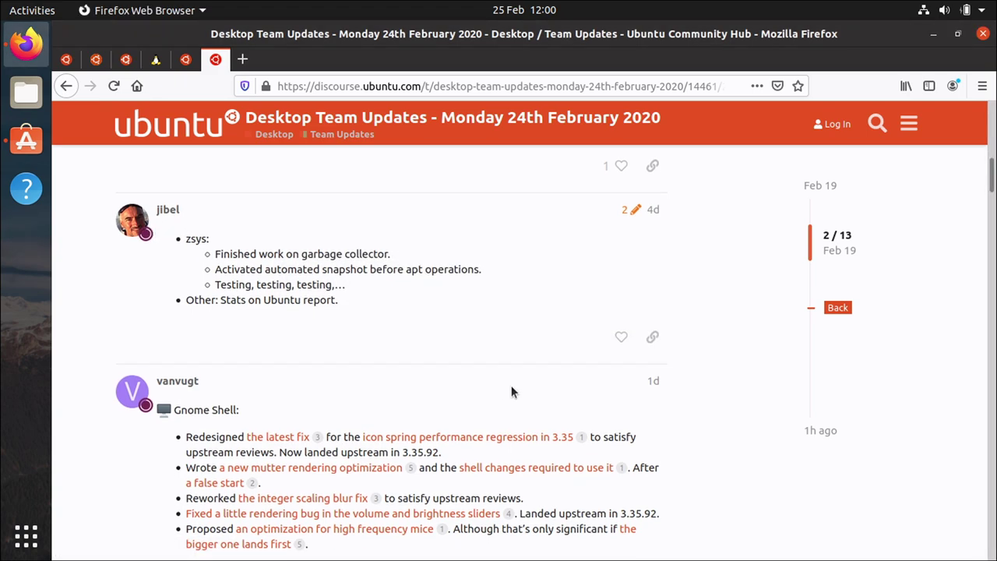
scroll(511, 391, "down", 1)
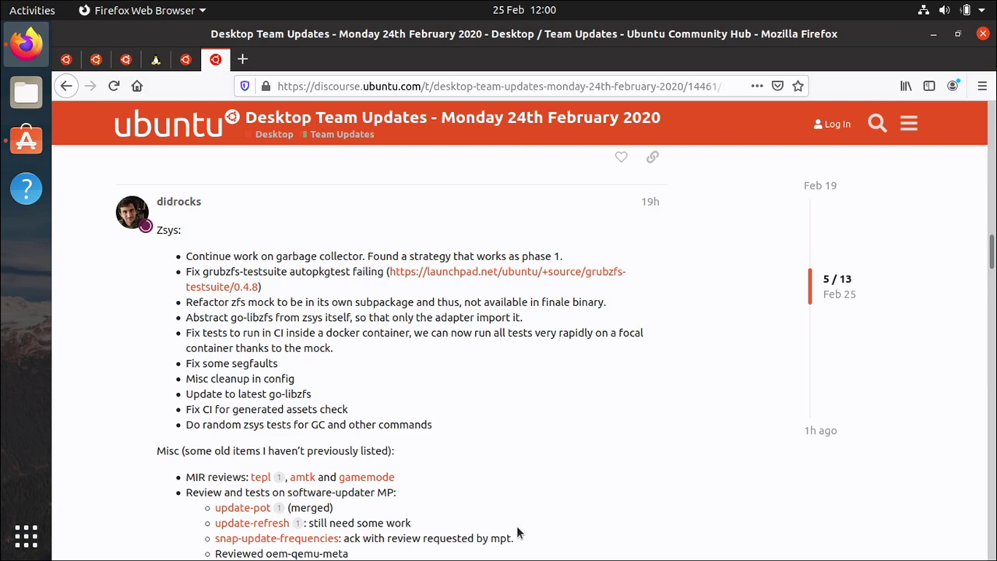
scroll(518, 532, "down", 2)
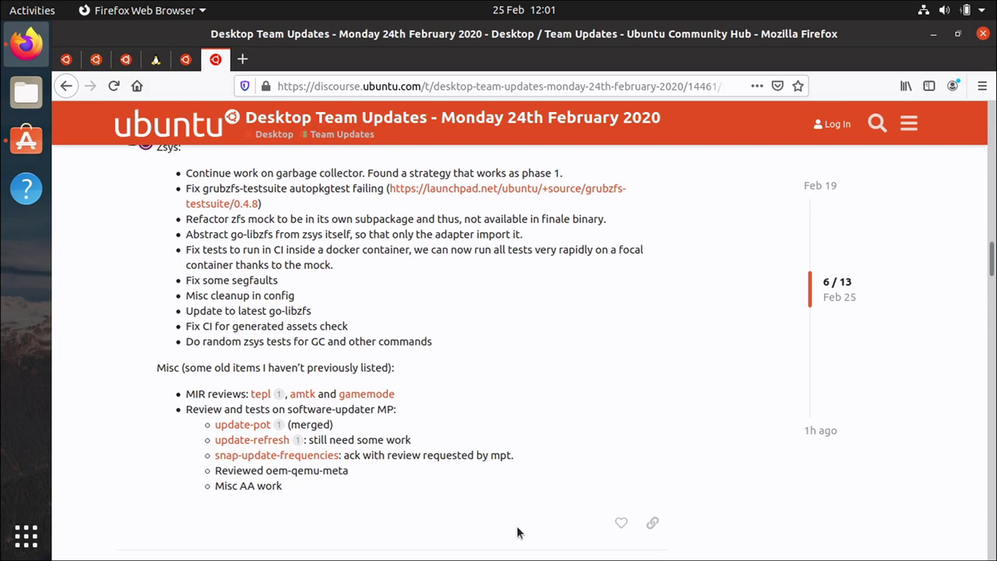
scroll(516, 526, "up", 10)
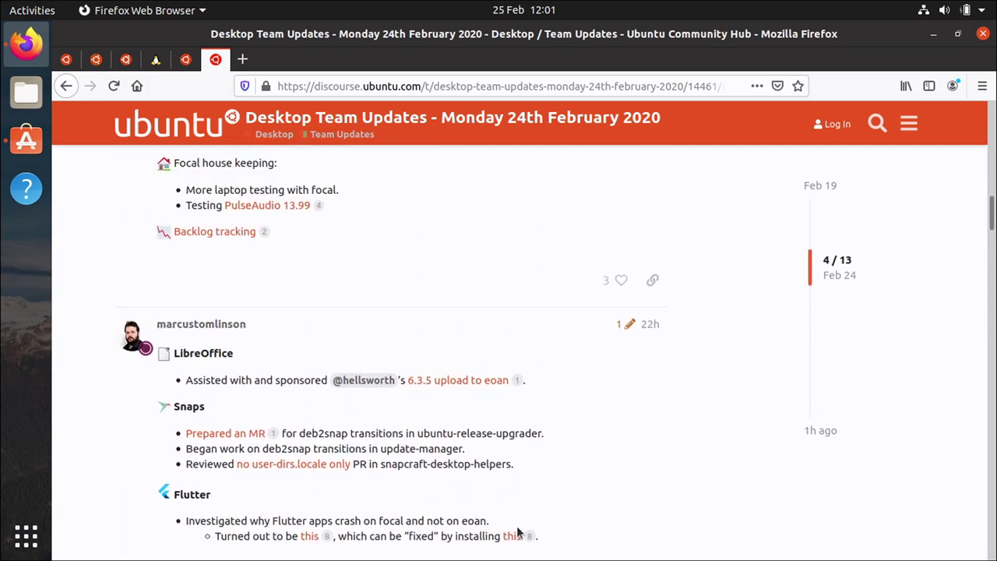
scroll(516, 532, "up", 5)
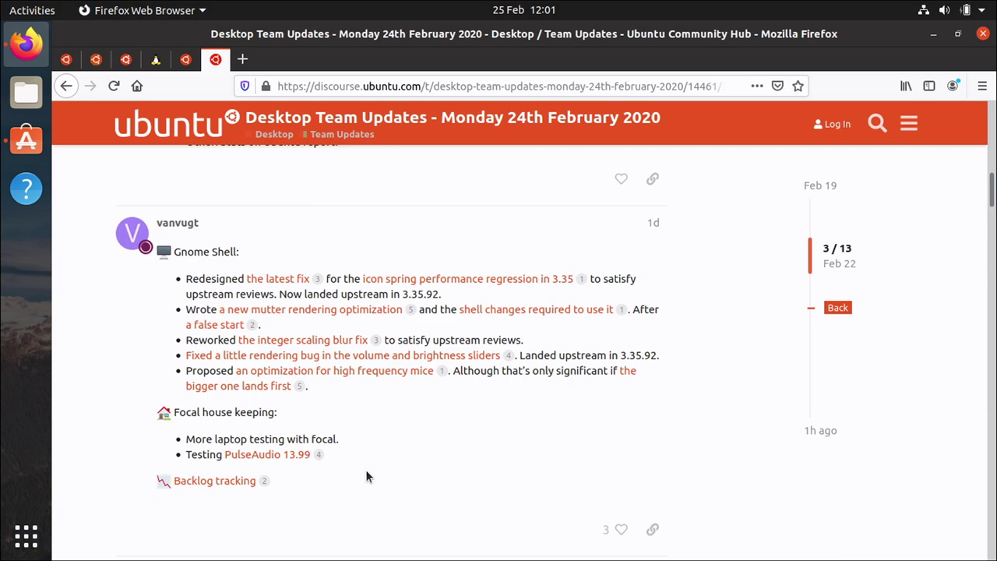
left_click(934, 36)
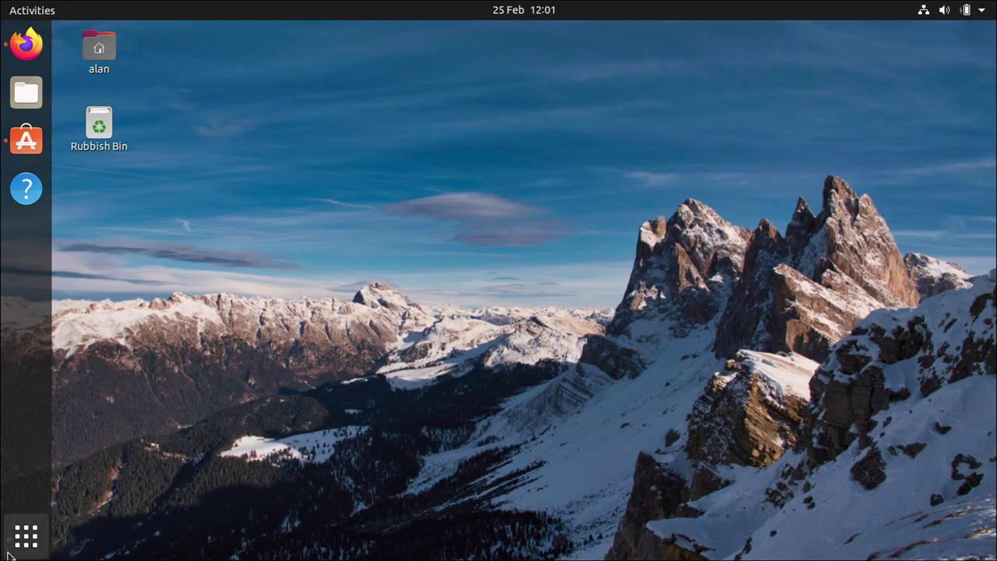
left_click(9, 547)
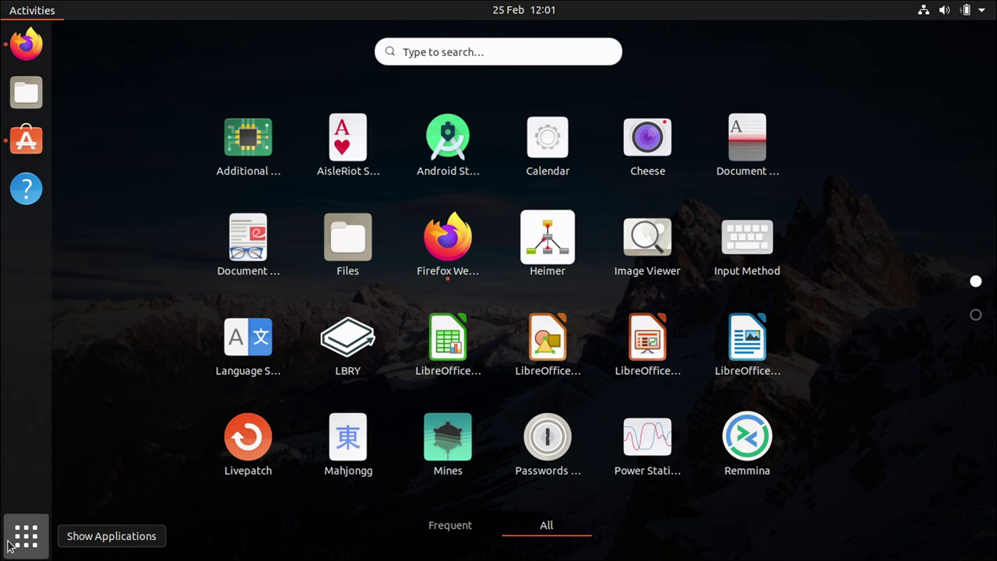
left_click(25, 536)
left_click(25, 536)
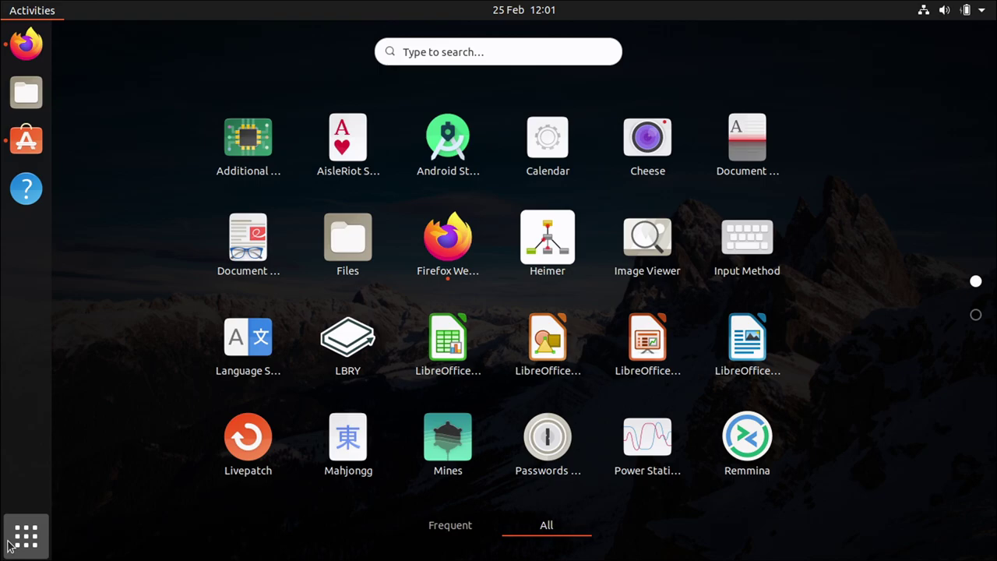
left_click(9, 544)
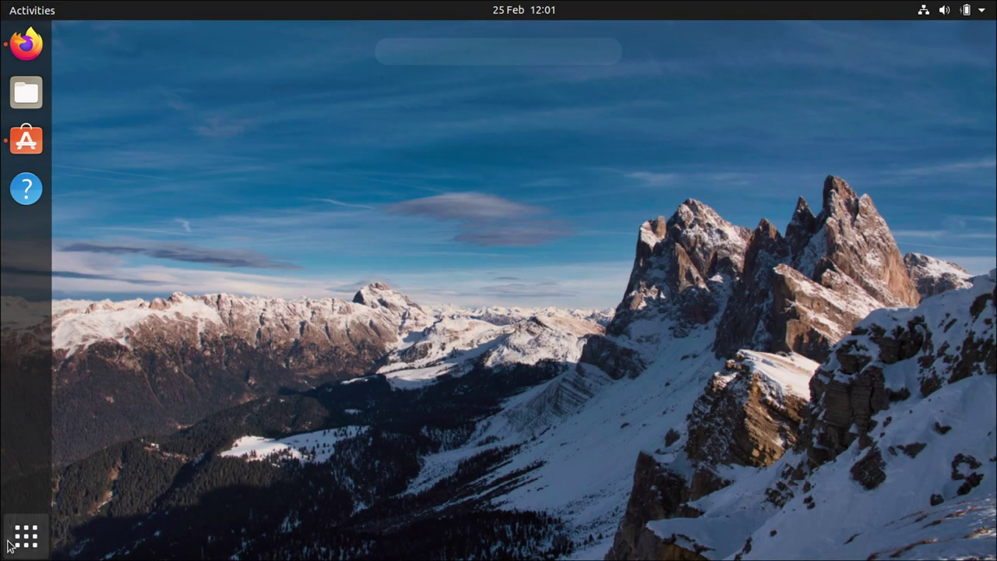
left_click(10, 544)
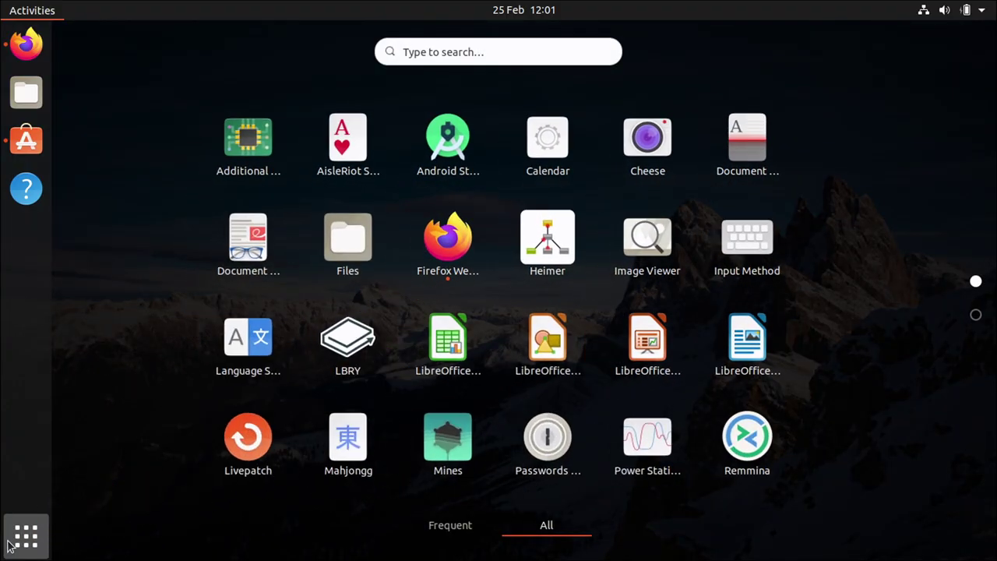
left_click(10, 544)
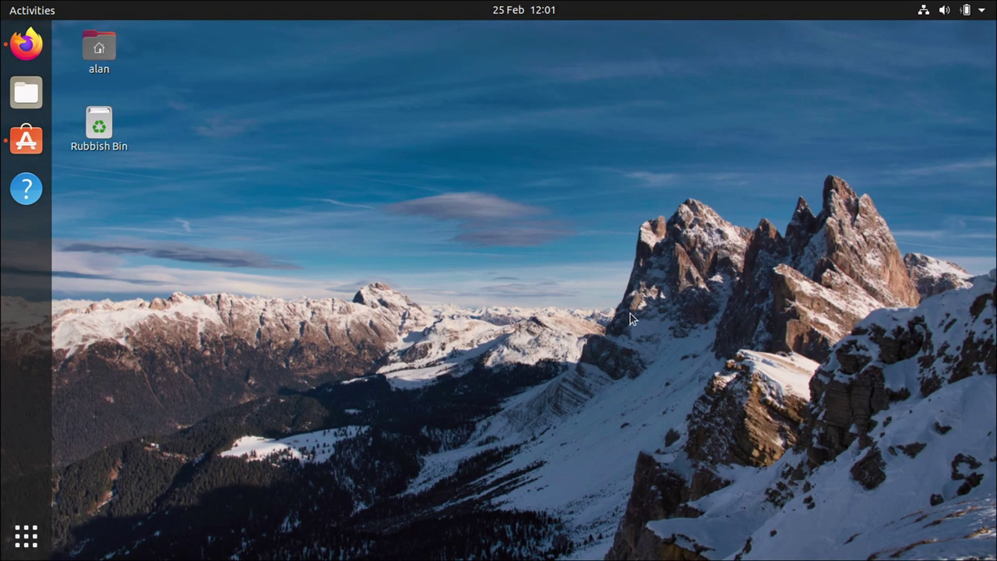
Open GNOME Tweaks via a 'twe' search, switch Animations off, and try the app grid without animations
key("super")
type("twe")
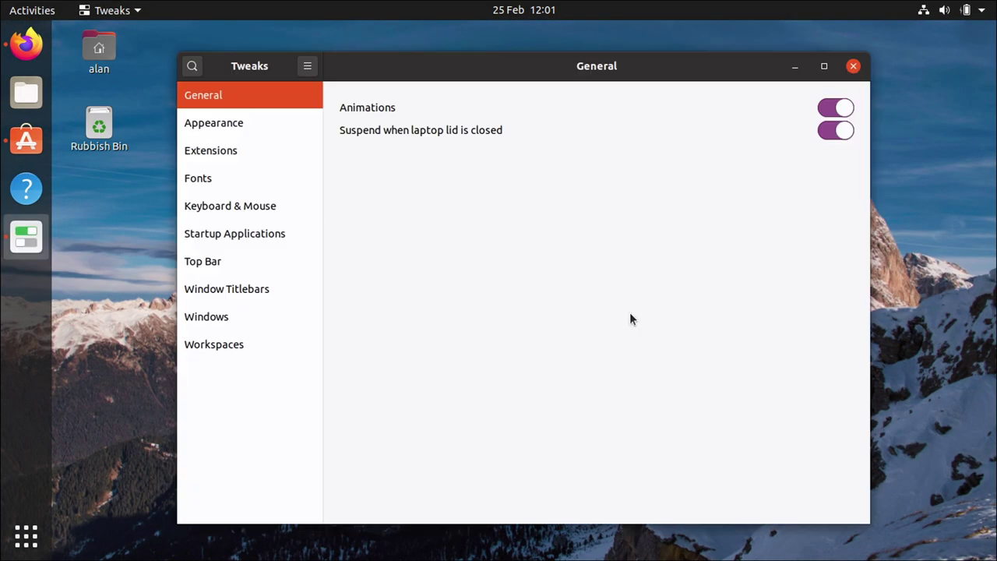
left_click(831, 109)
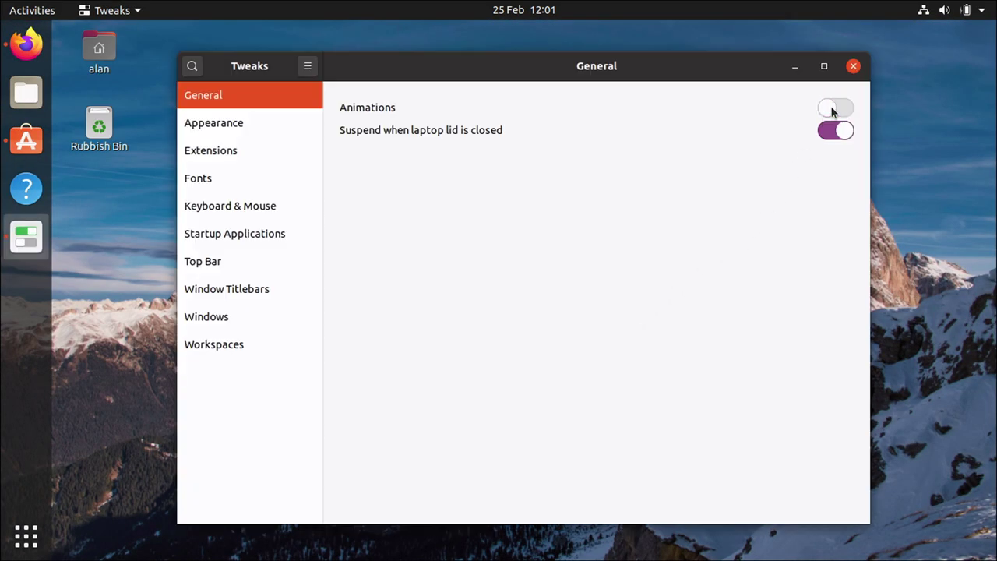
left_click(795, 66)
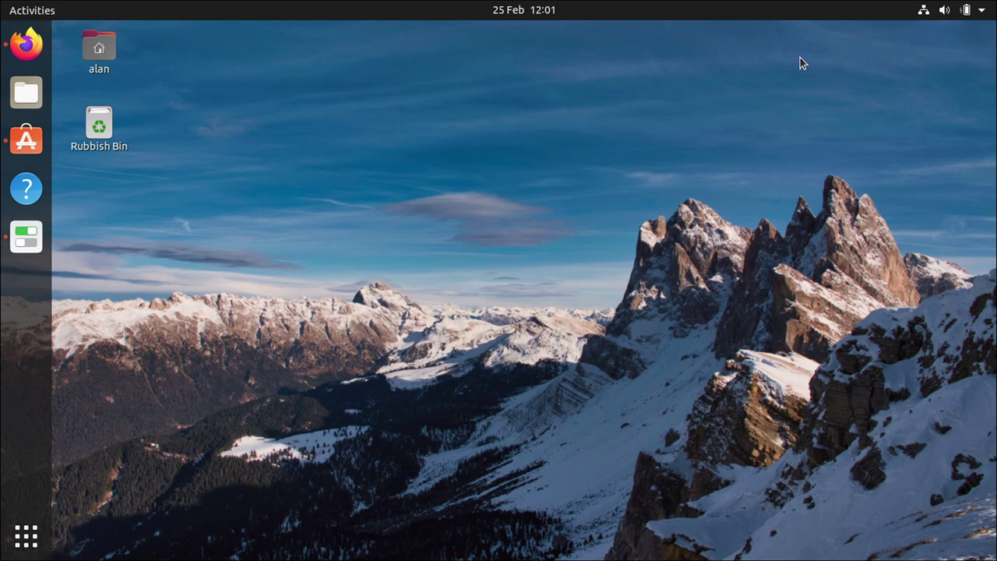
left_click(21, 542)
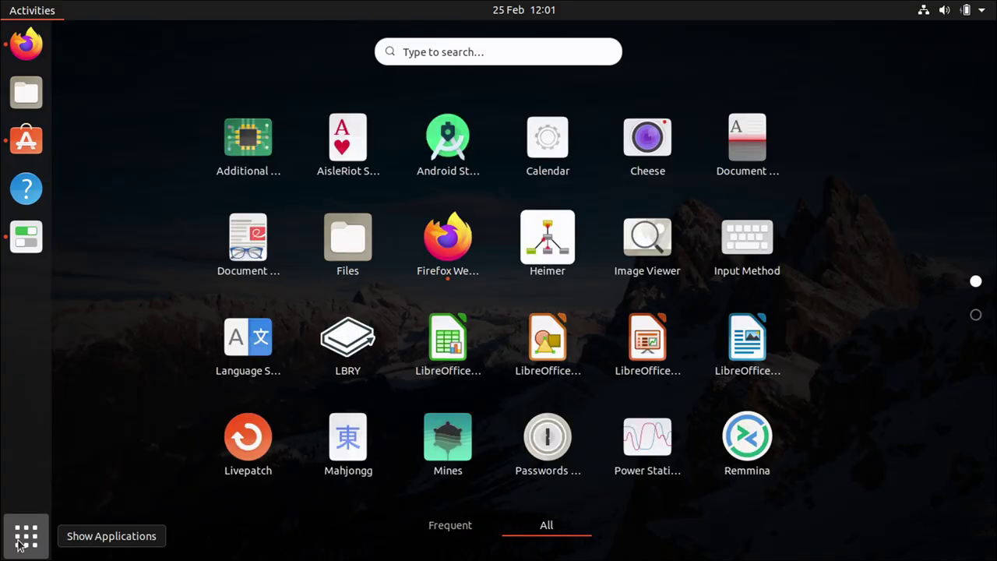
left_click(21, 542)
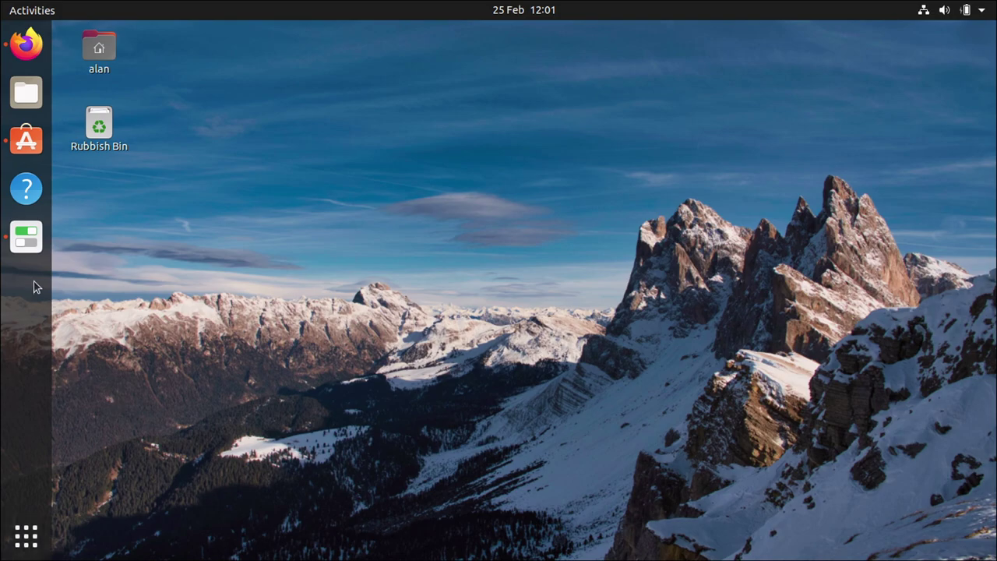
Turn Animations back on in Tweaks, close Tweaks, and bring Firefox back to the front
left_click(24, 243)
left_click(834, 107)
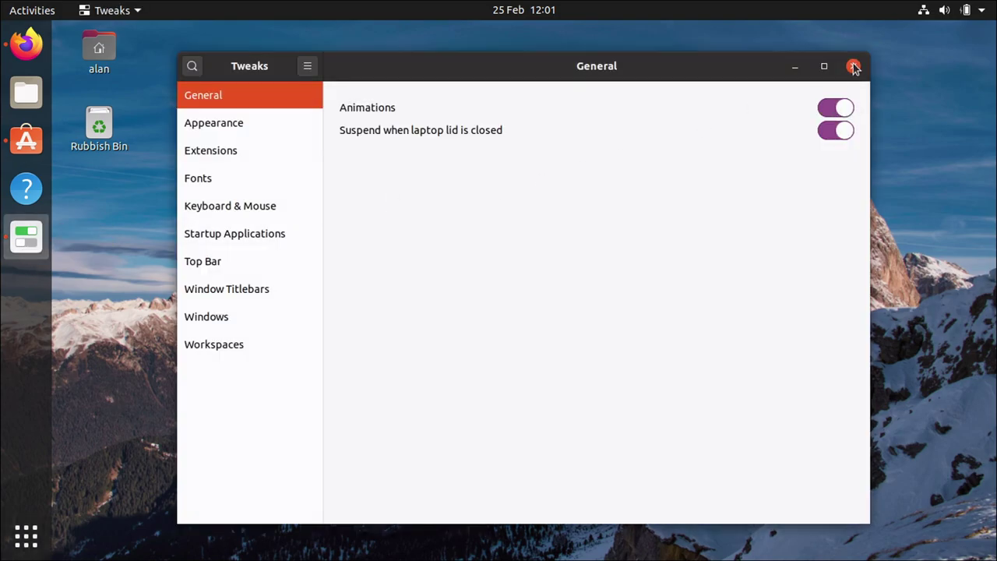
left_click(854, 66)
left_click(42, 53)
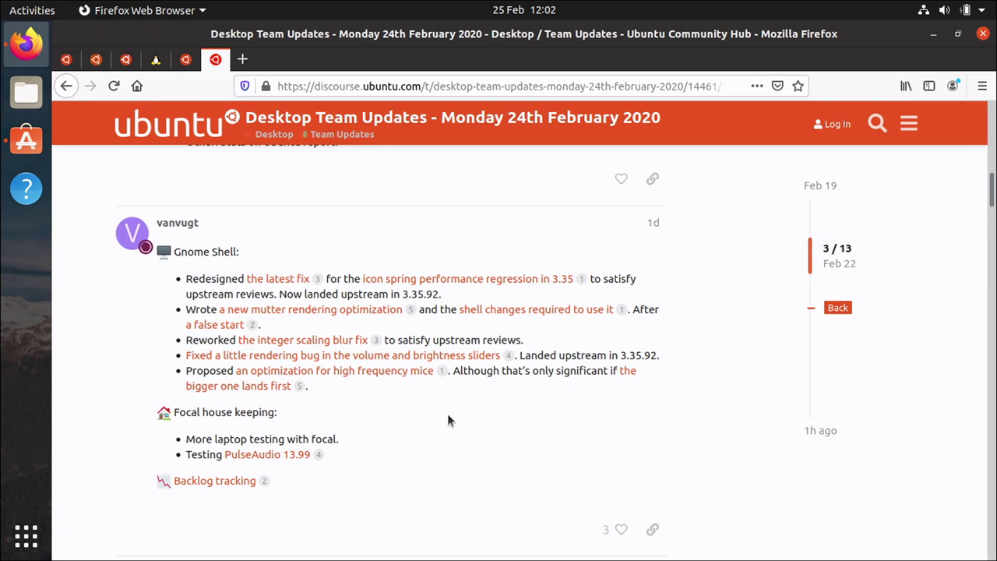
Scroll through the Desktop Team Updates posts to post 7 of 13, then minimize Firefox
scroll(448, 415, "down", 5)
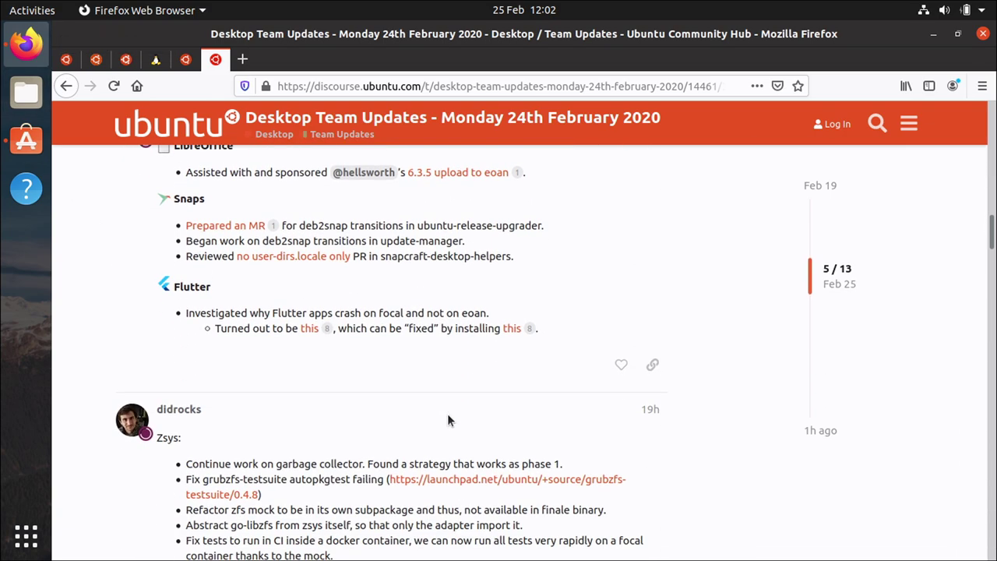
scroll(448, 414, "down", 10)
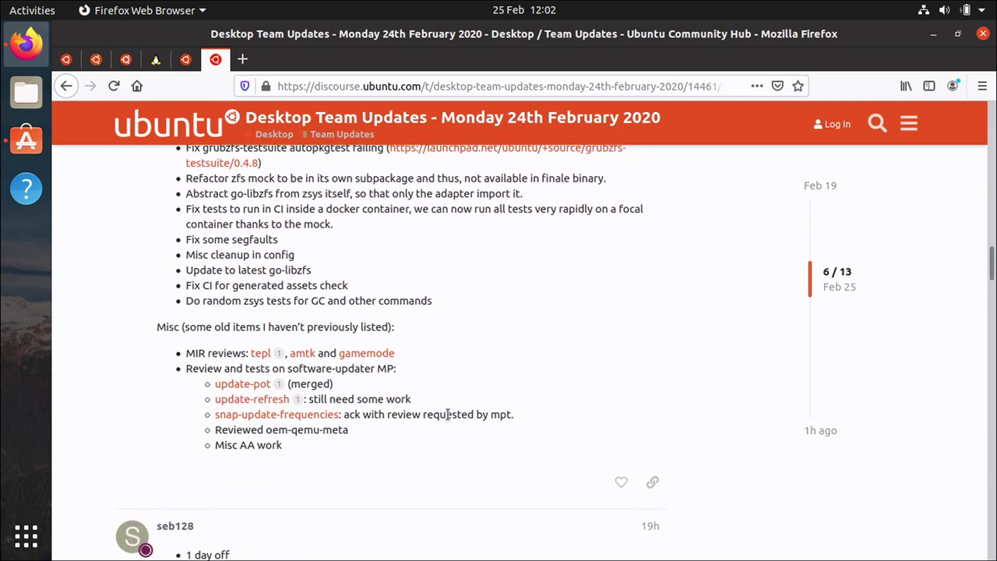
scroll(447, 414, "down", 4)
scroll(447, 414, "up", 3)
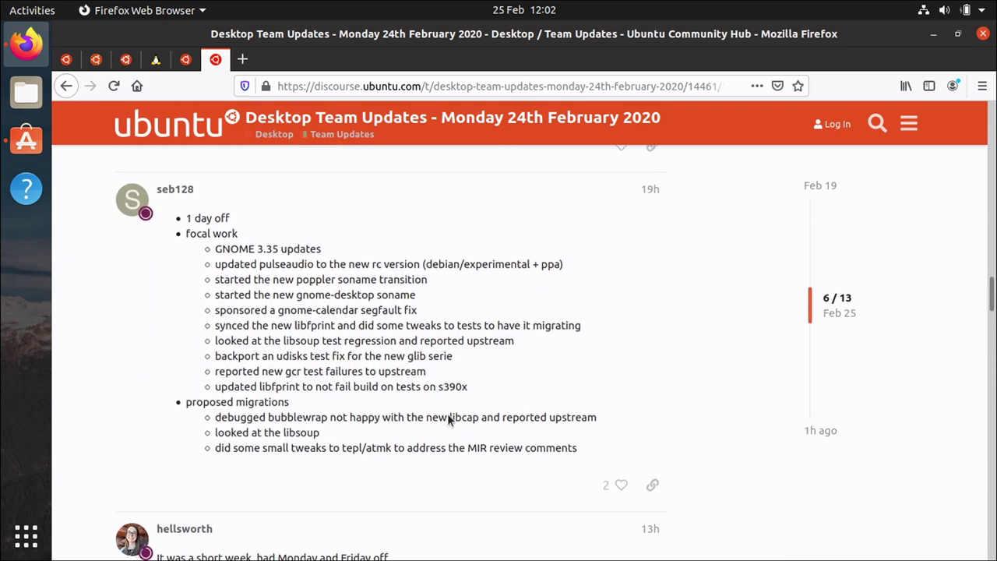
scroll(448, 413, "down", 3)
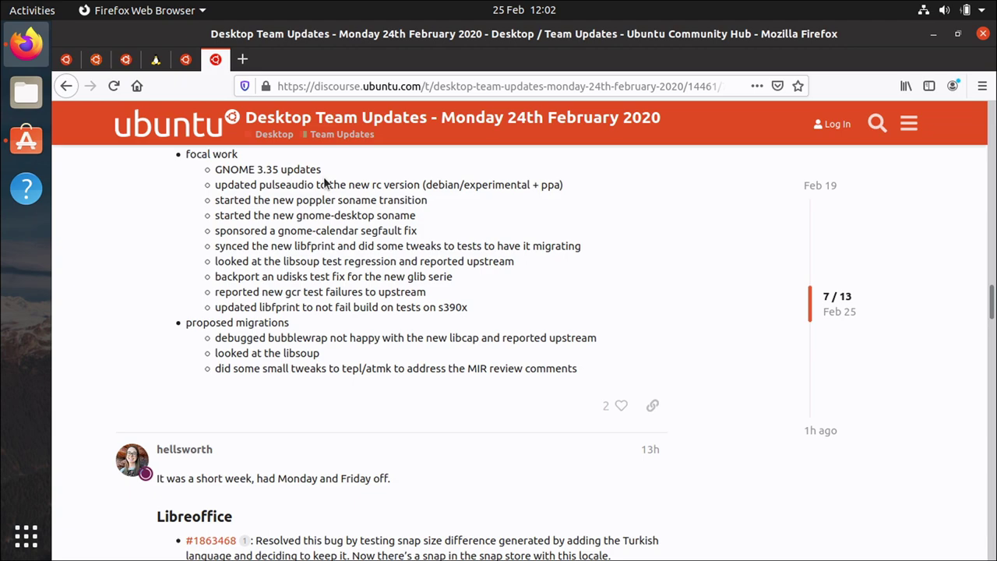
scroll(326, 182, "down", 6)
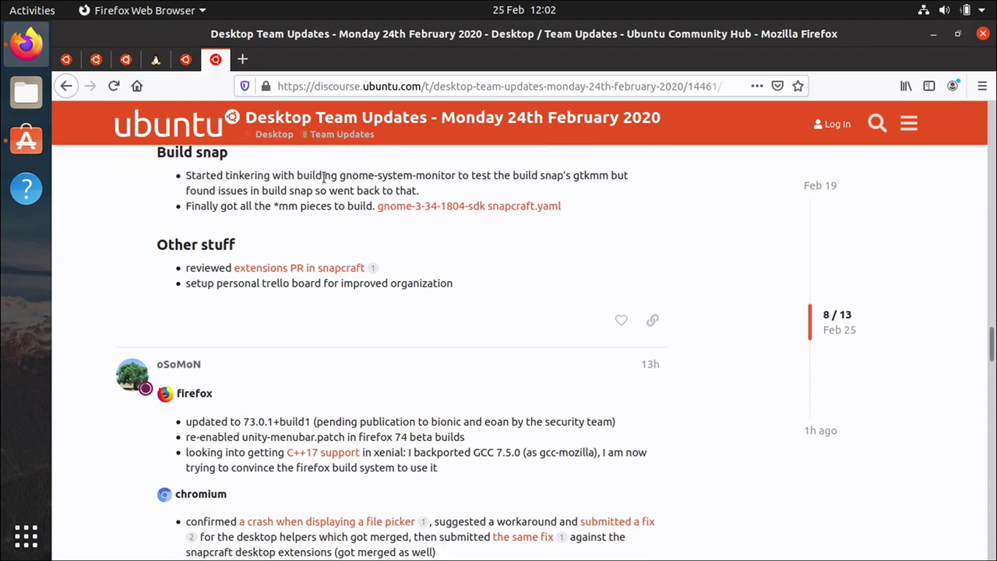
scroll(325, 182, "down", 2)
scroll(325, 182, "down", 2)
scroll(325, 182, "up", 5)
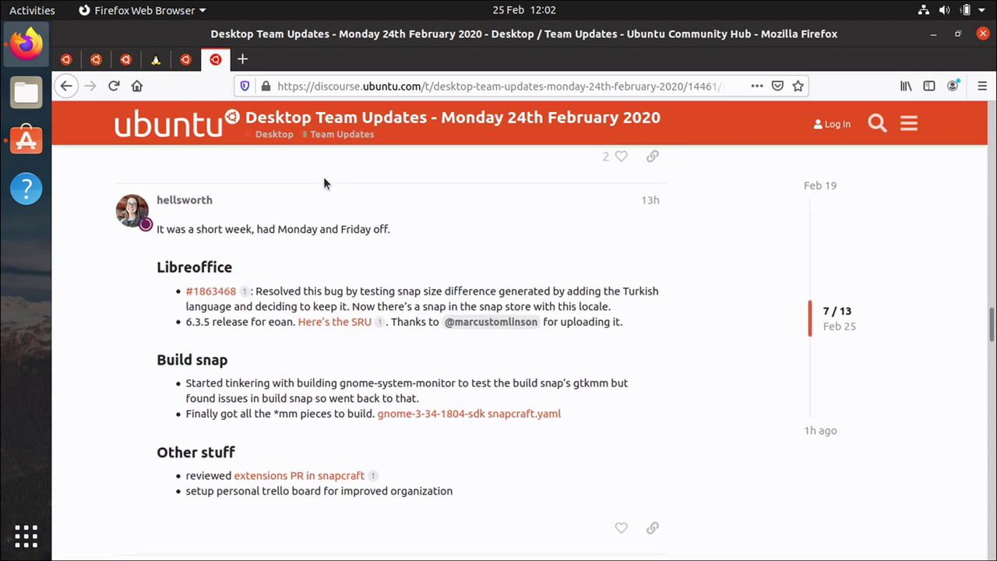
left_click(934, 34)
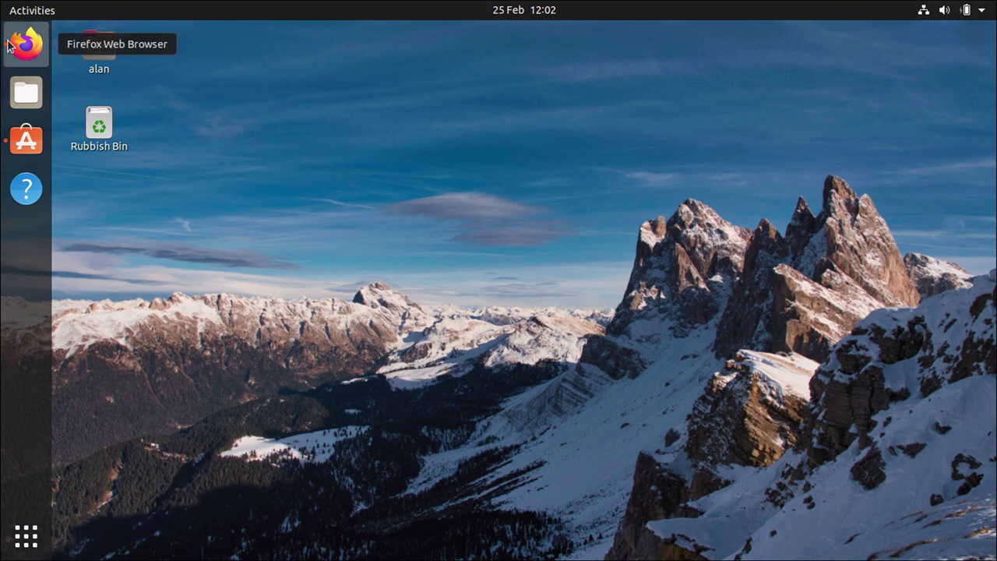
Bring Firefox forward and step through the tabs to the iso.qa.ubuntu.com testing tracker
left_click(35, 44)
left_click(66, 59)
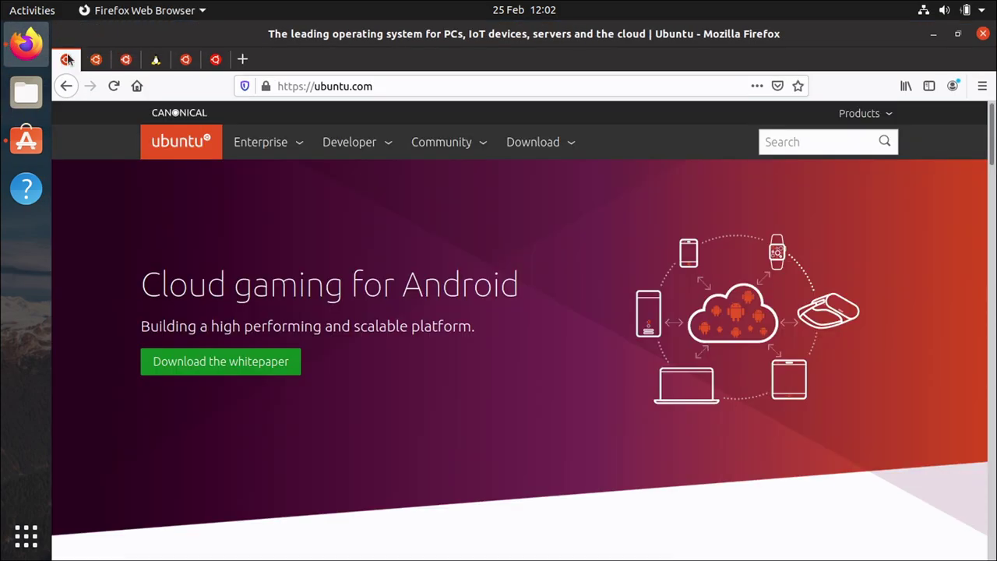
left_click(95, 59)
left_click(127, 59)
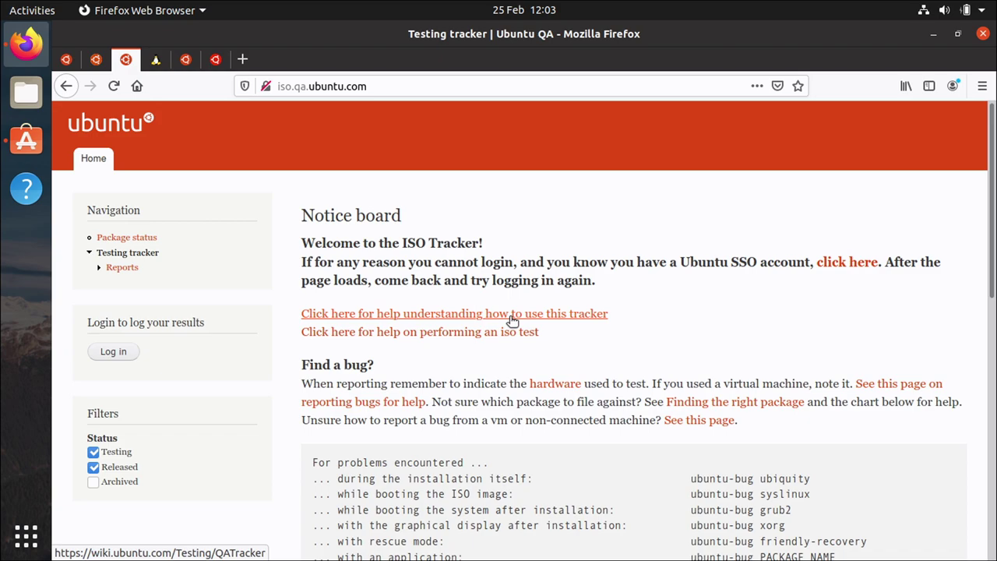
Open the application grid, scroll it, and close it back to Firefox
left_click(25, 535)
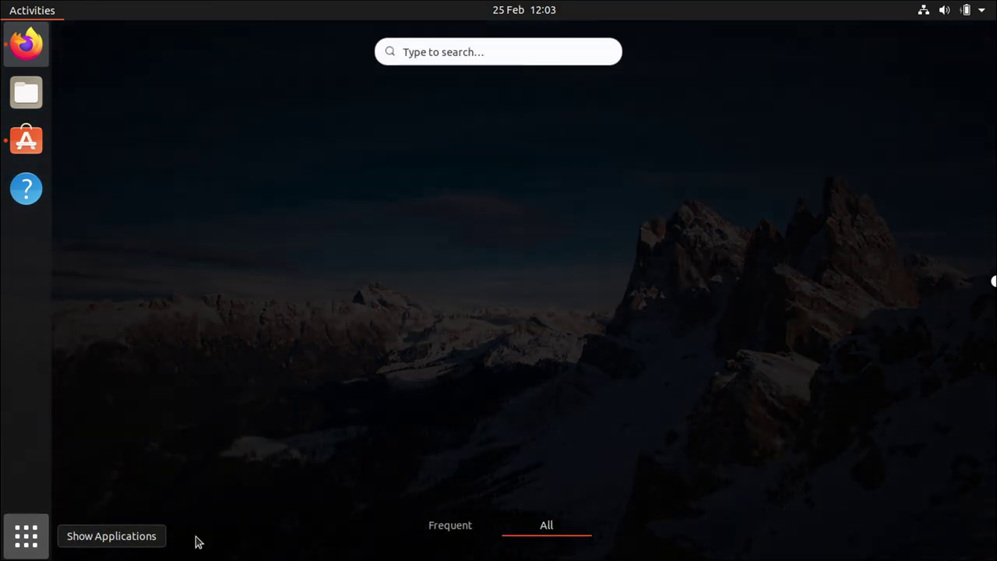
scroll(474, 403, "down", 1)
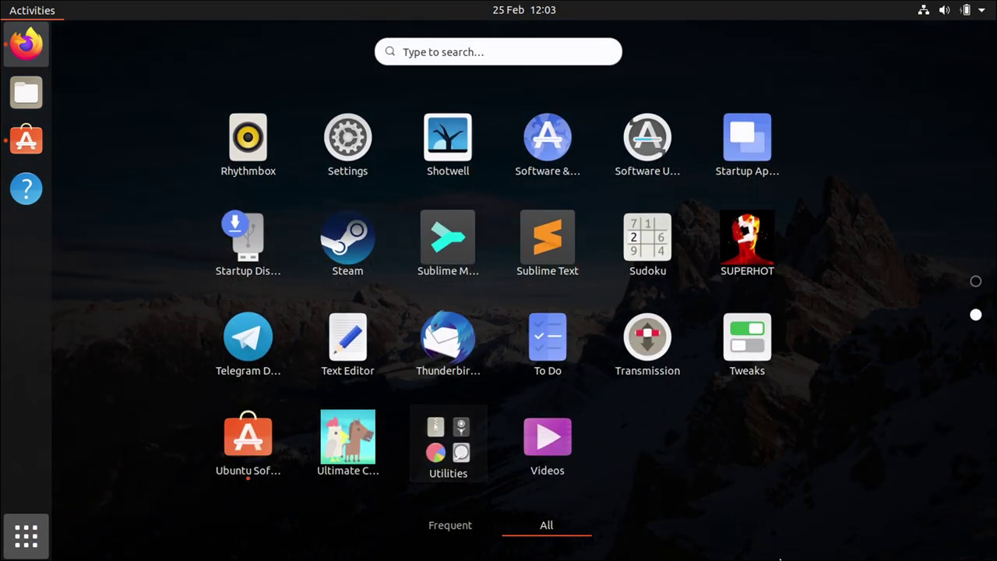
left_click(15, 542)
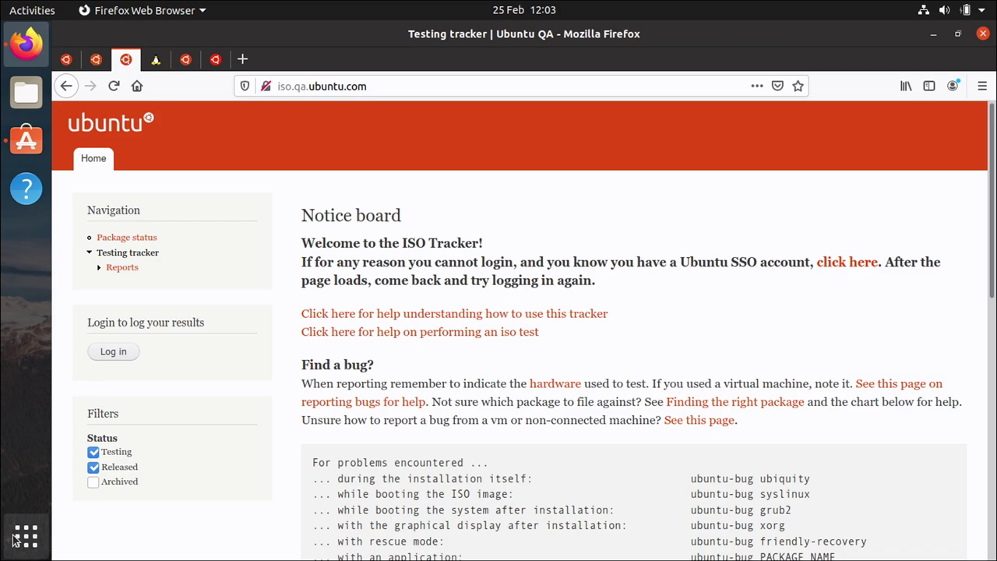
Switch to the FocalFossa/ReleaseSchedule wiki tab
left_click(94, 62)
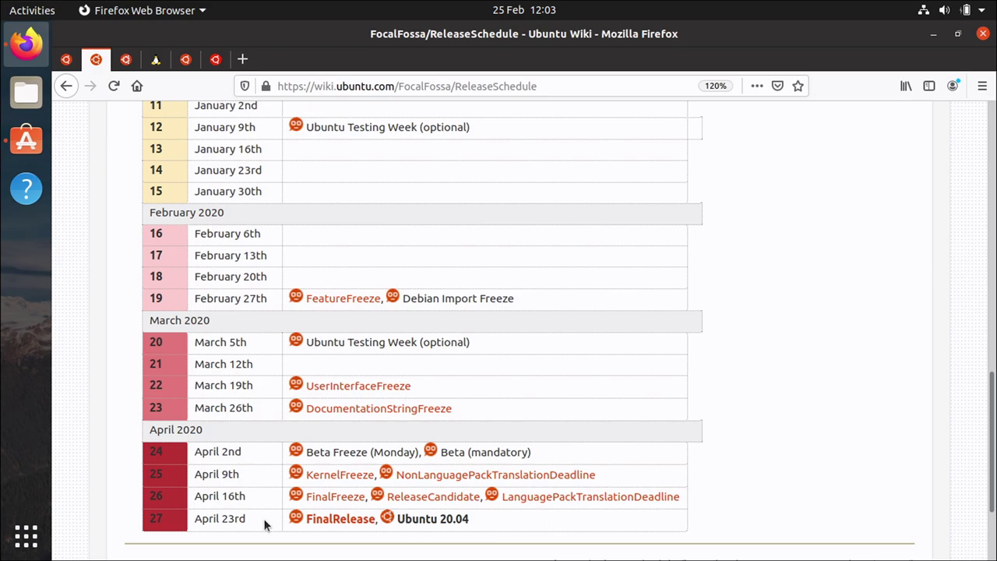
left_click(933, 35)
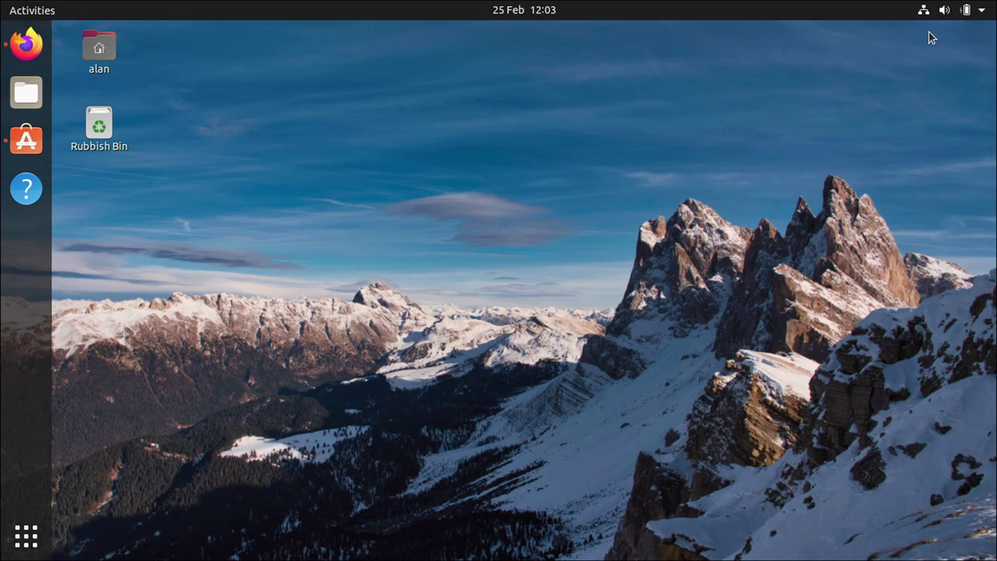